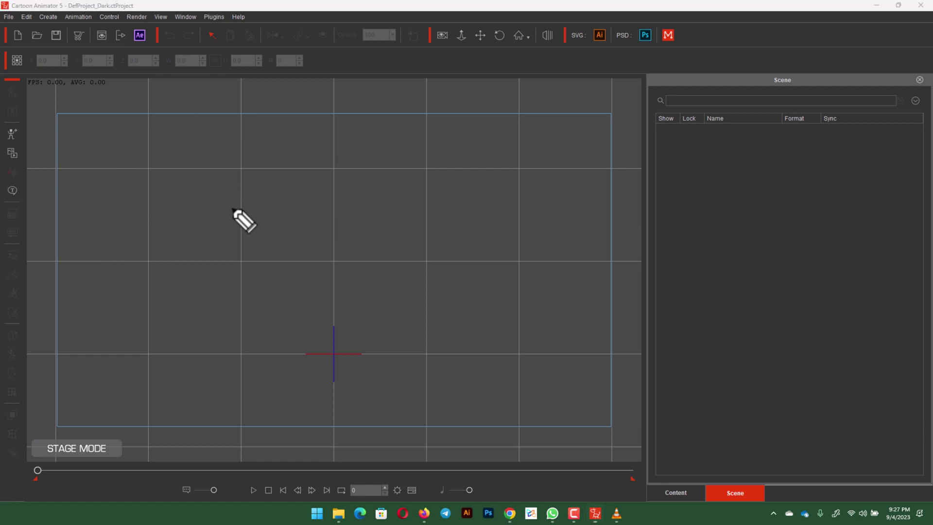
mouse_move(245, 181)
mouse_down()
mouse_move(229, 242)
mouse_move(266, 223)
mouse_up()
mouse_move(243, 199)
mouse_down()
mouse_move(294, 185)
mouse_move(313, 201)
mouse_move(327, 190)
mouse_up()
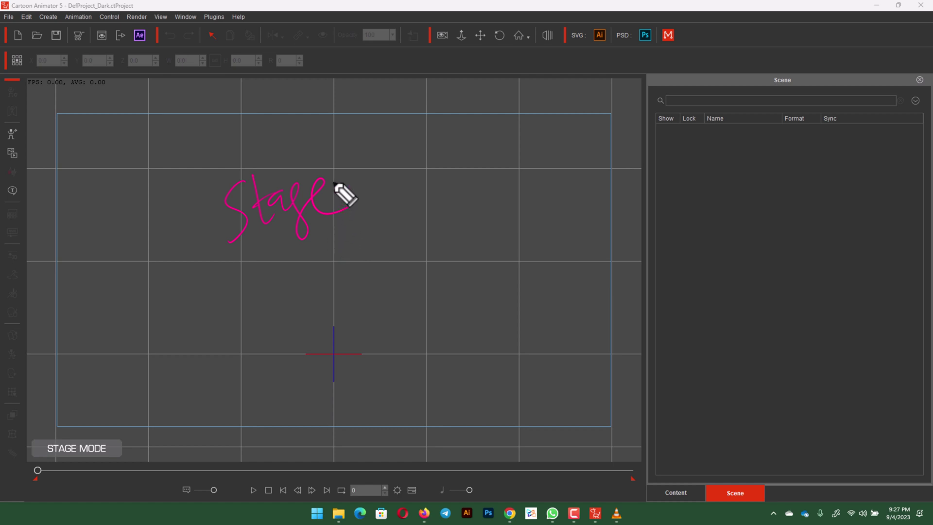
Step: Add the Ariel1_F character from the 1_G3 360 Human templates near the center of the stage
key(F4)
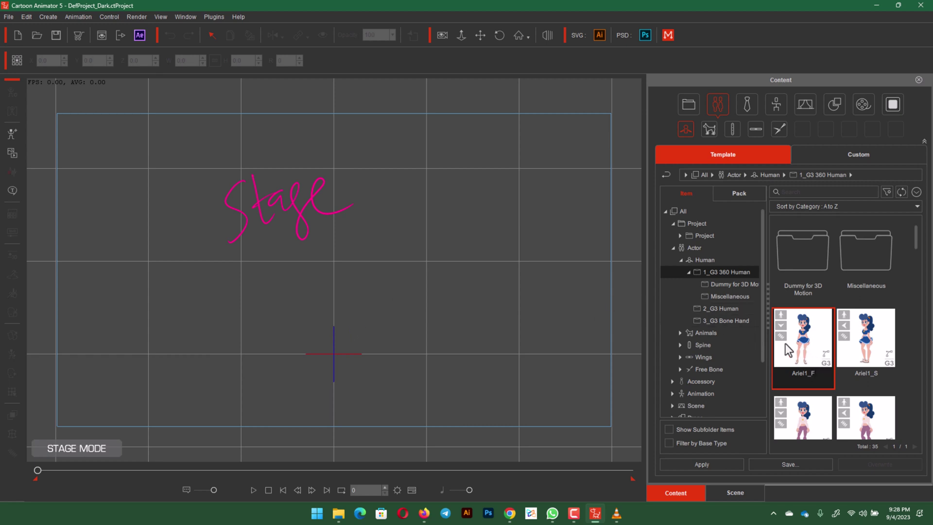
drag(785, 343, 363, 264)
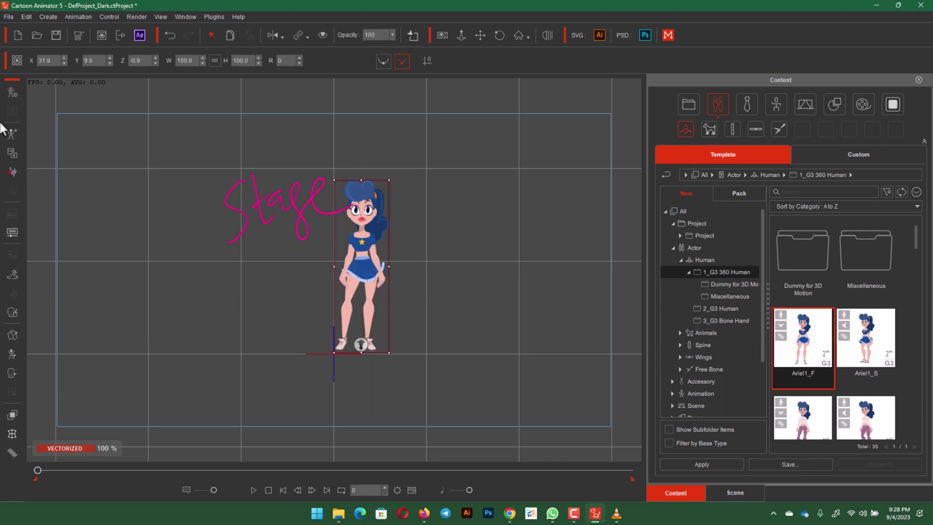
click(235, 262)
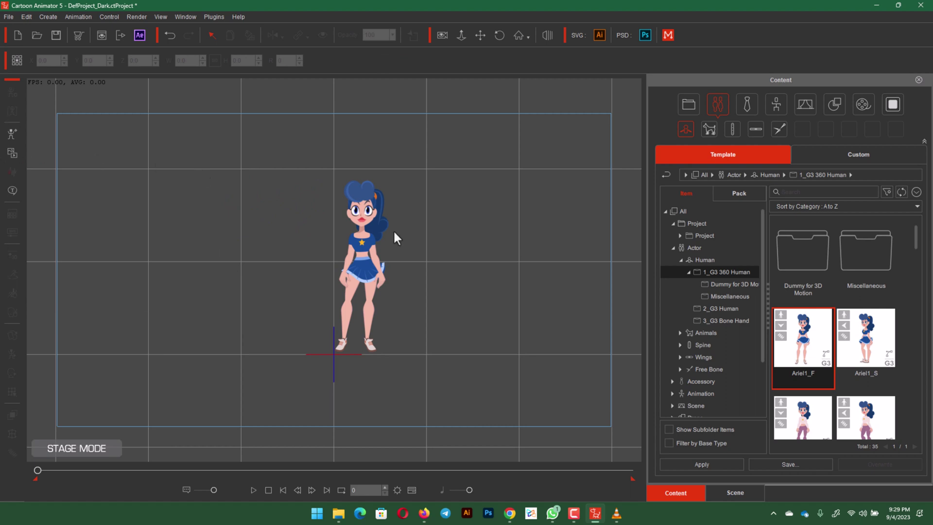
Step: Select the character's skirt as a separate part, then select the whole character on the stage
click(362, 212)
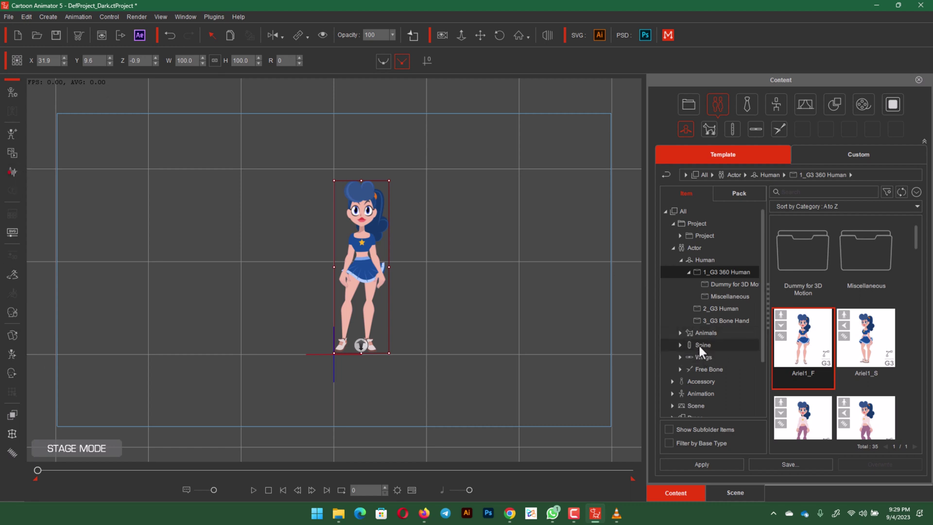
click(410, 266)
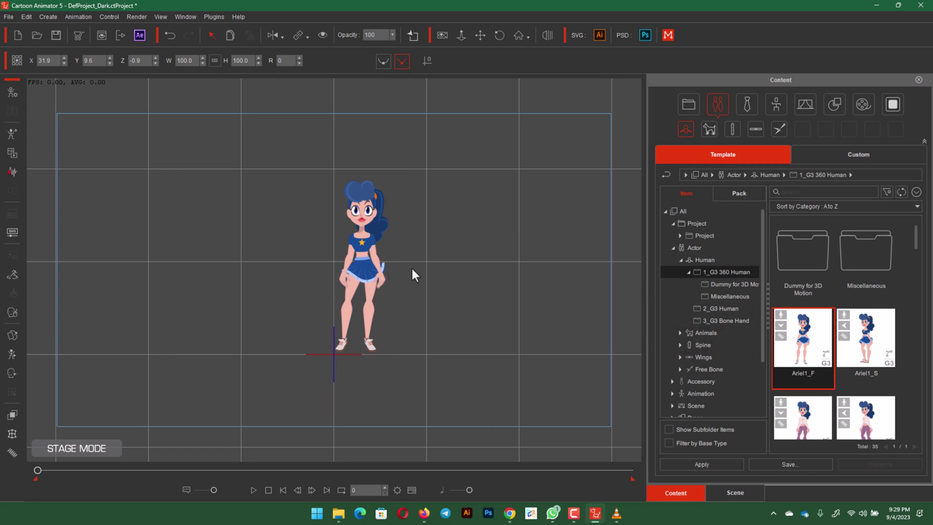
click(368, 275)
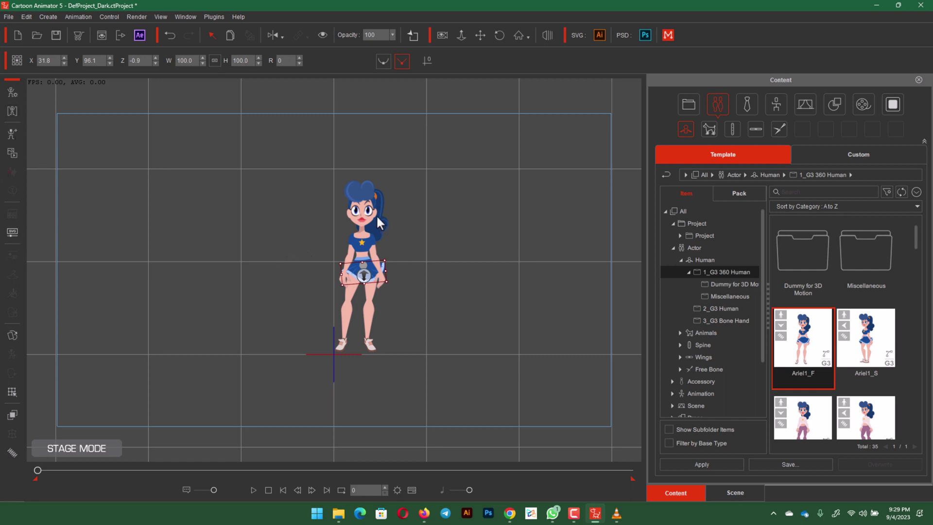
click(381, 196)
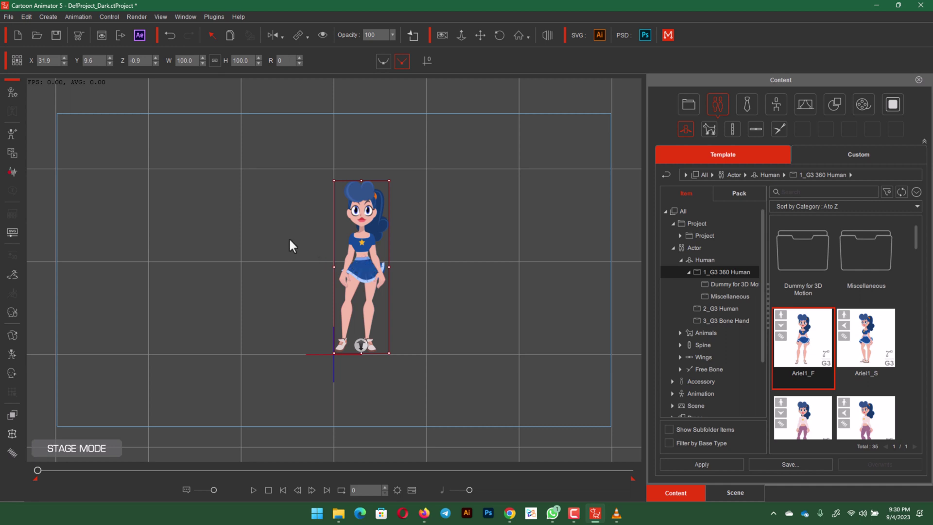
Step: Examine the template and import options for creating a character and creating media, without importing anything
click(12, 135)
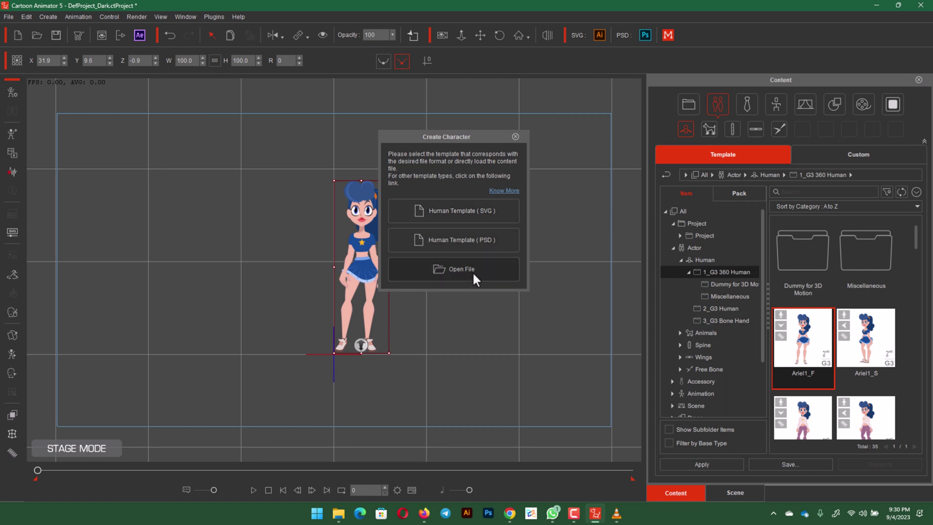
click(514, 140)
click(514, 136)
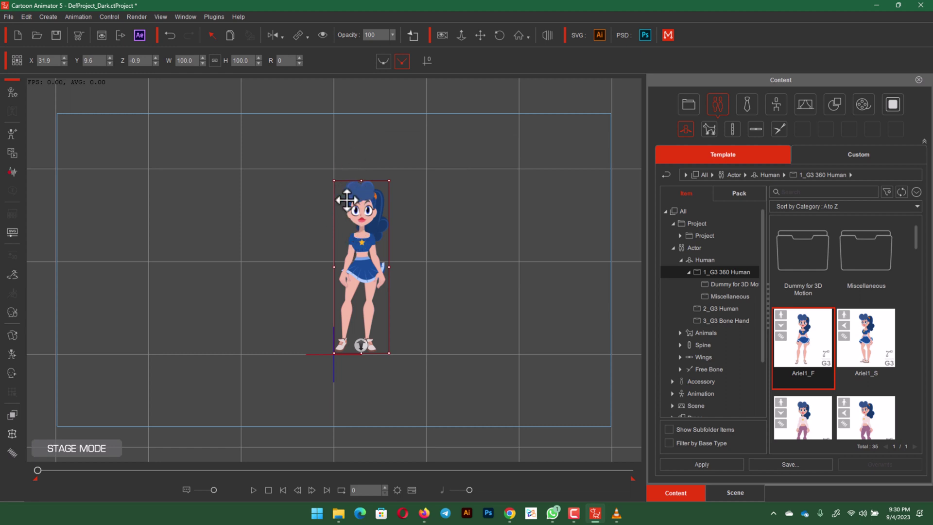
click(12, 153)
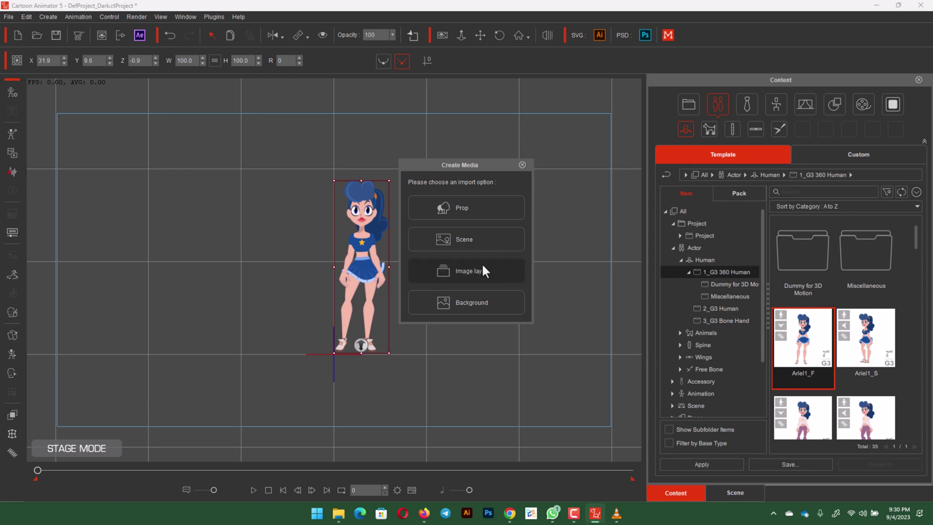
click(522, 165)
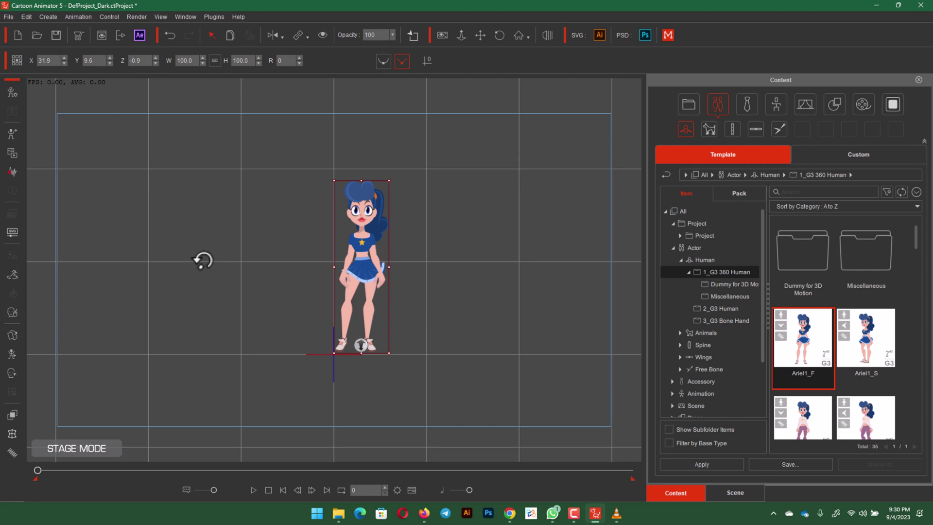
Step: Examine the voice source options for creating a script for the selected character, leaving without a script
click(12, 172)
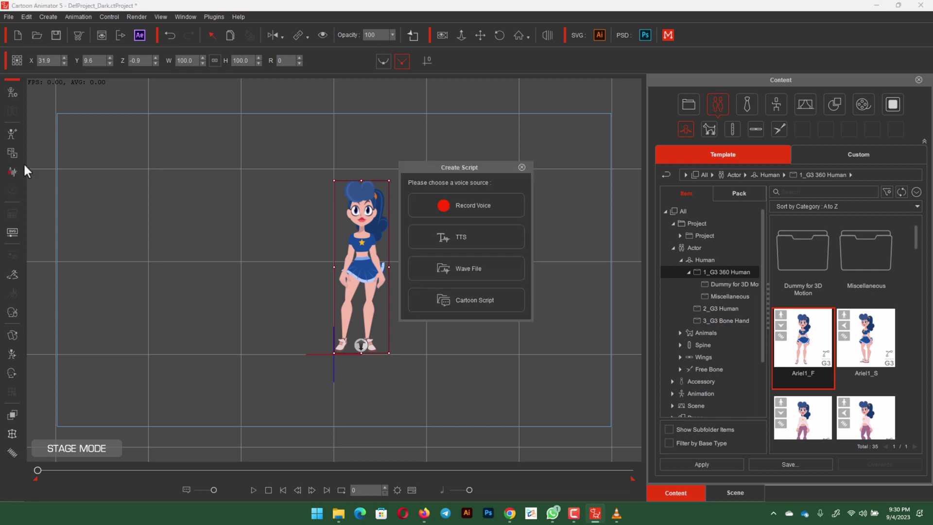
click(494, 210)
click(521, 167)
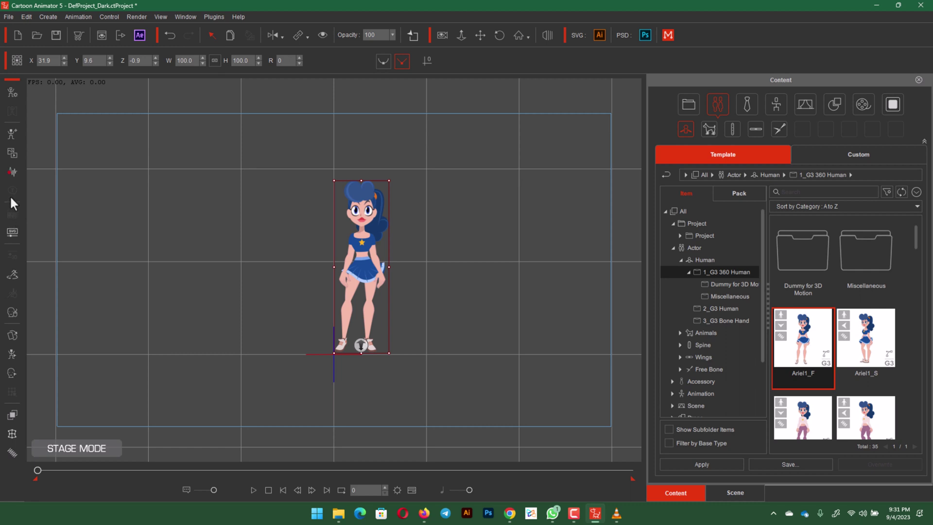
Step: Add a text bubble to the stage, scale it to about 28.6%, and place it beside the character's head
click(68, 158)
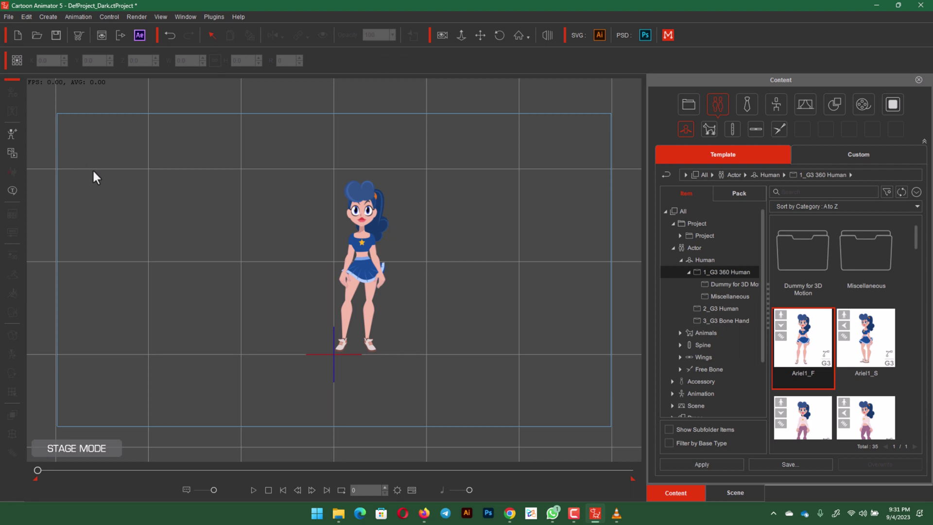
click(13, 191)
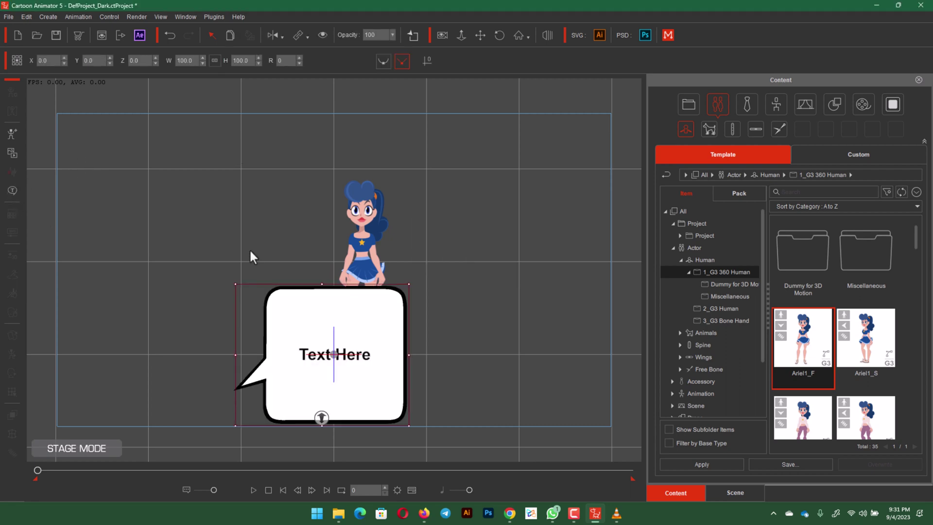
click(481, 311)
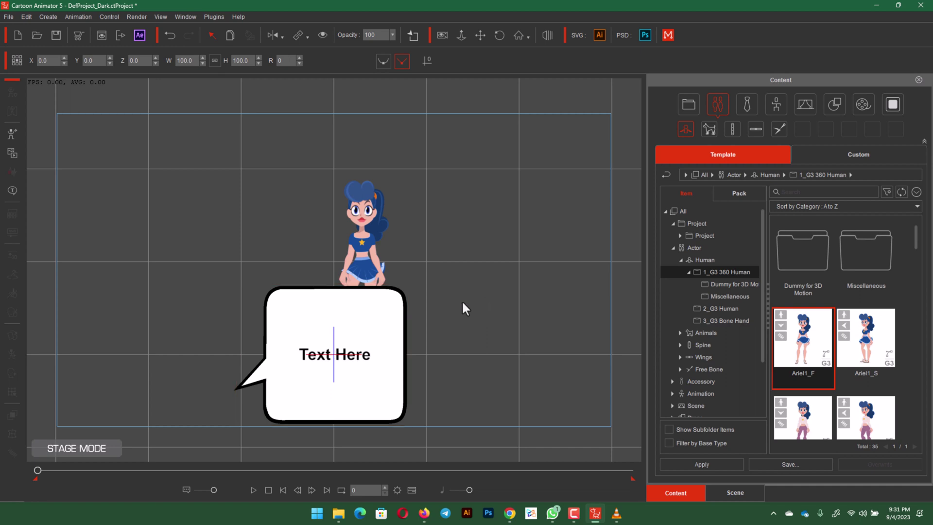
click(392, 302)
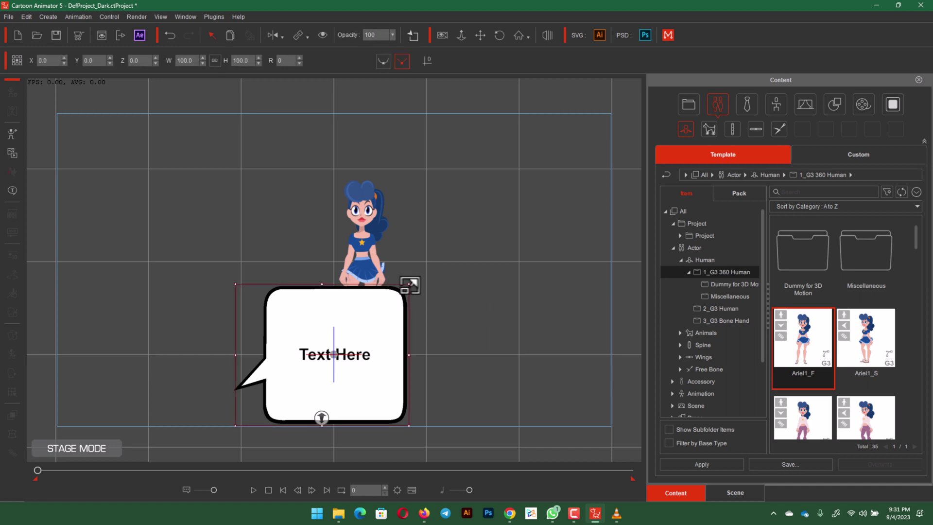
drag(411, 285, 272, 188)
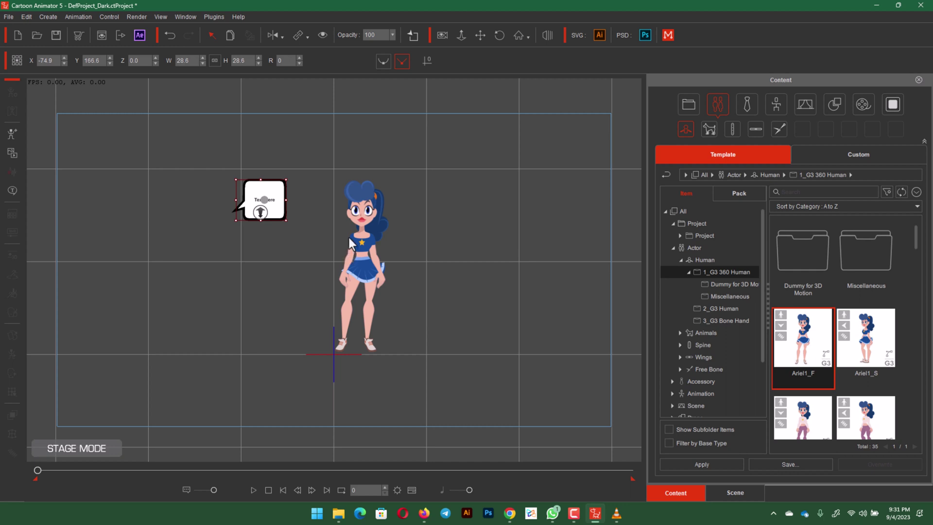
click(275, 251)
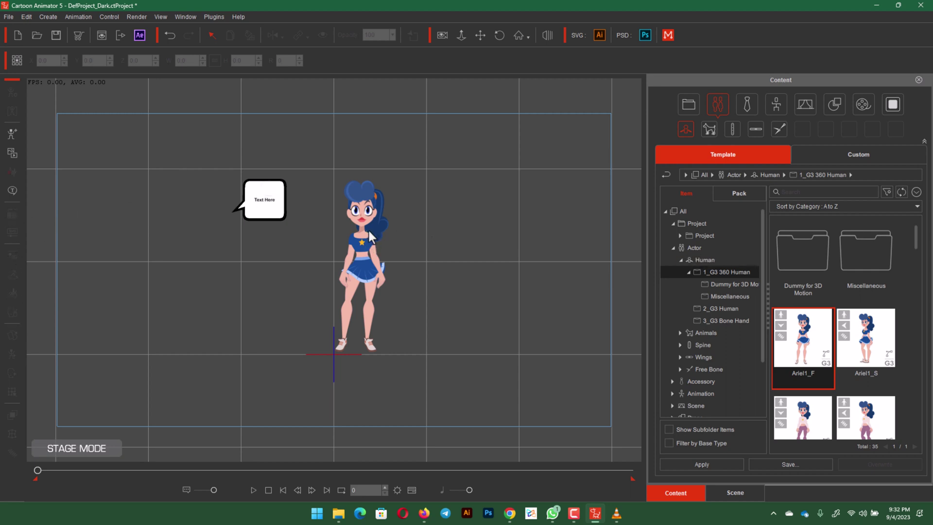
Step: Adjust the SVG color of the character's leg skin tone with brightness about 53, contrast about 51 and hue about 113
click(363, 199)
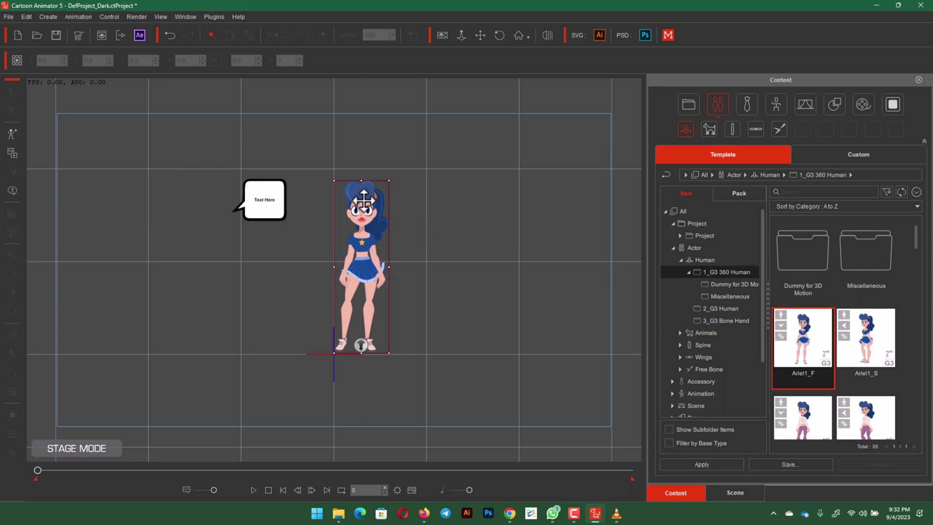
click(14, 232)
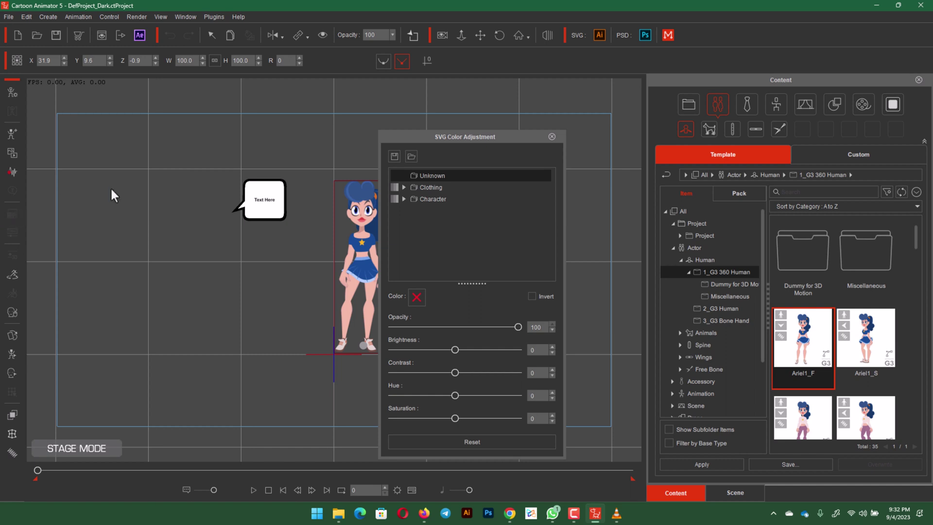
drag(438, 138, 423, 99)
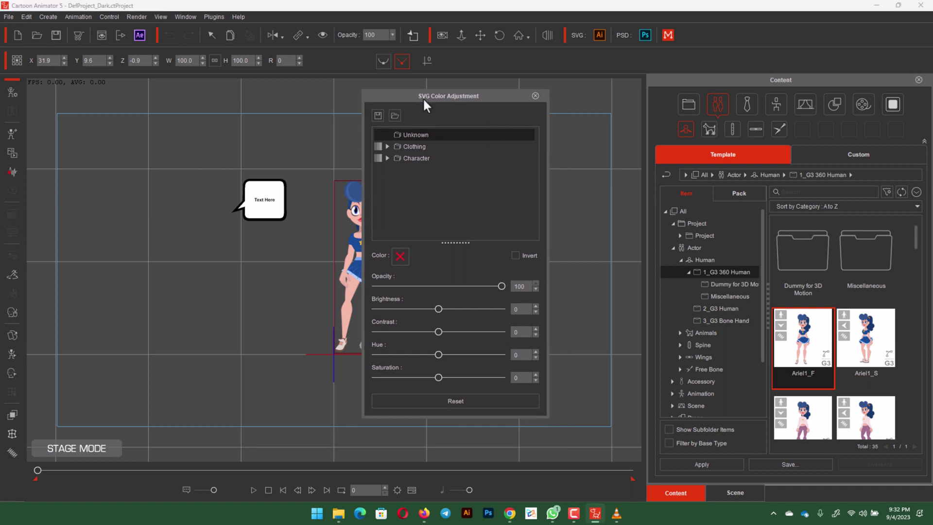
click(387, 159)
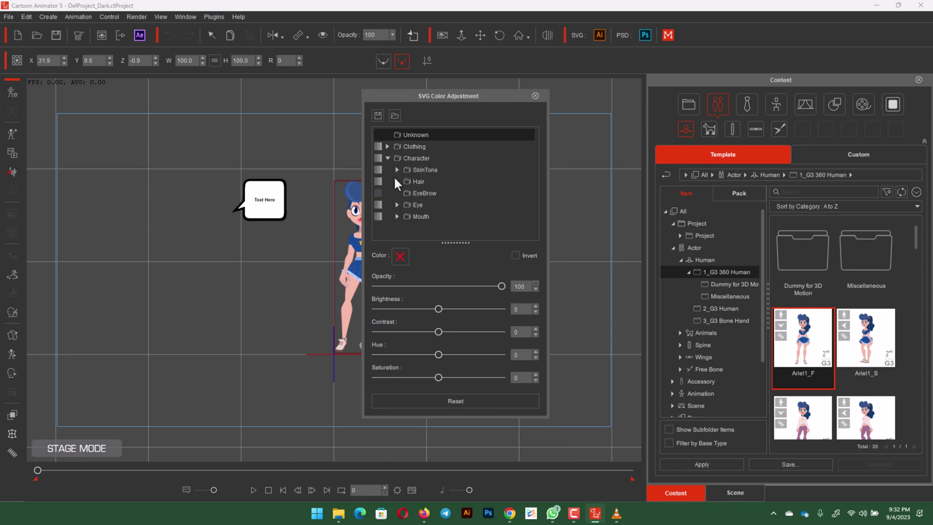
click(396, 170)
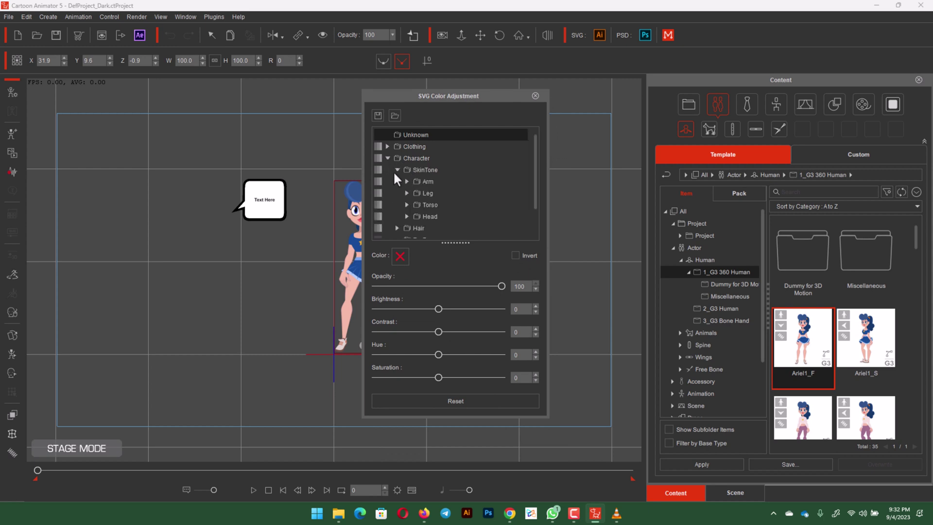
click(425, 192)
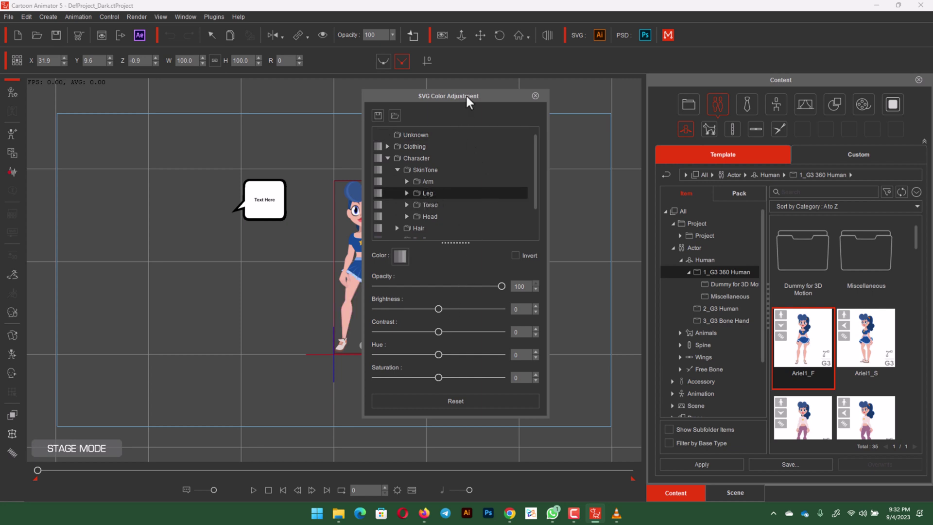
drag(473, 95, 563, 95)
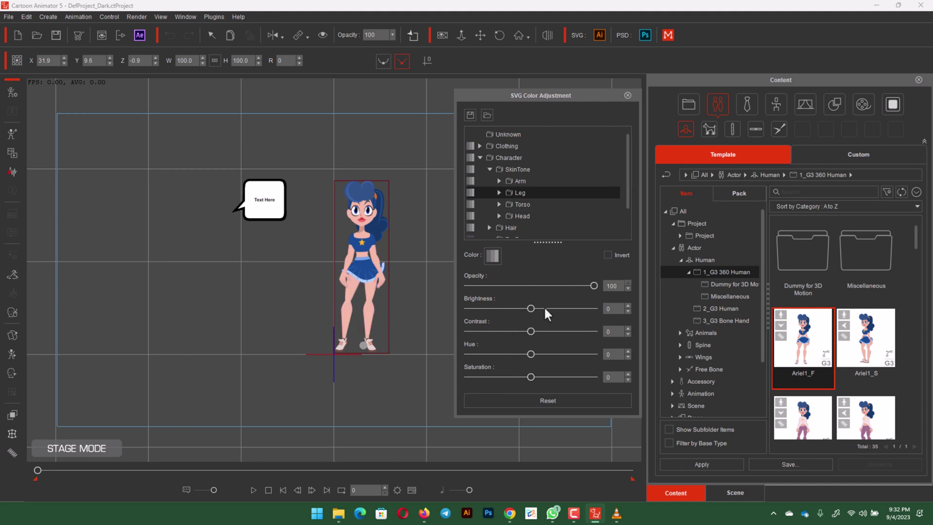
drag(549, 312, 571, 355)
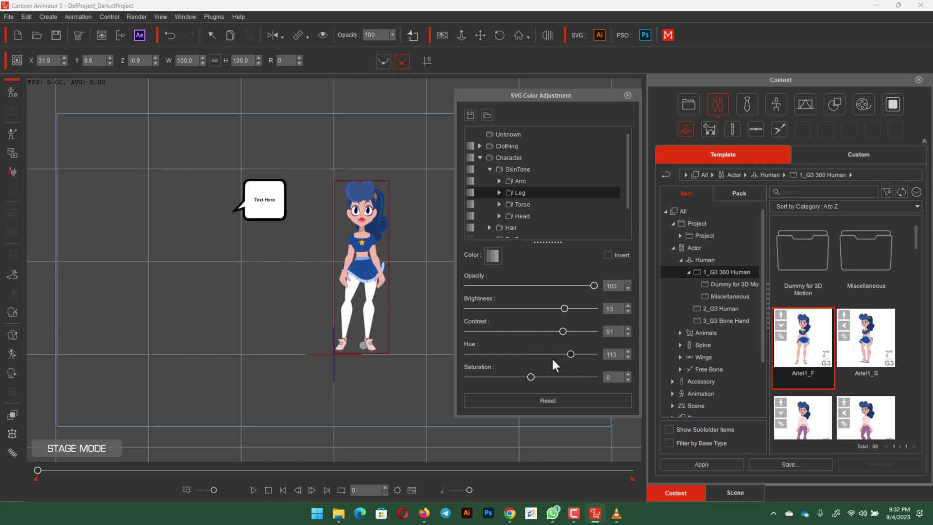
Step: Reset the leg color adjustments, view the clothing color groups, and close the SVG color settings
click(555, 399)
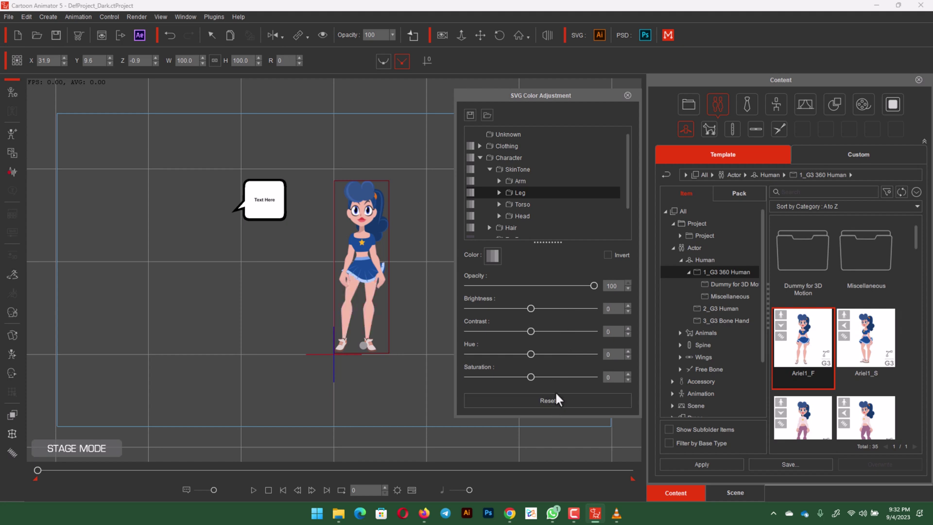
click(480, 146)
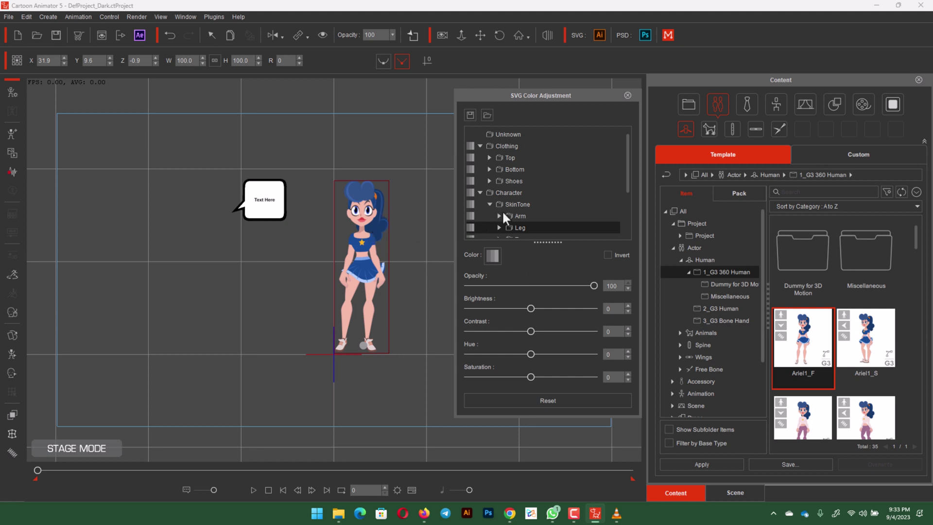
click(627, 96)
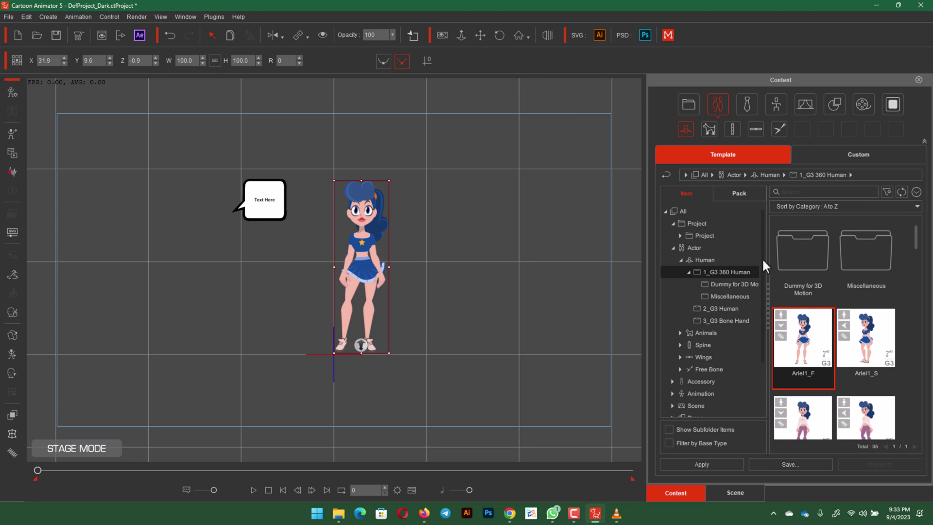
Step: Add the Circle prop from the Basic Icon templates and move it to about X -160.8, Y 102.1
scroll(754, 294, down, 1)
scroll(755, 294, down, 1)
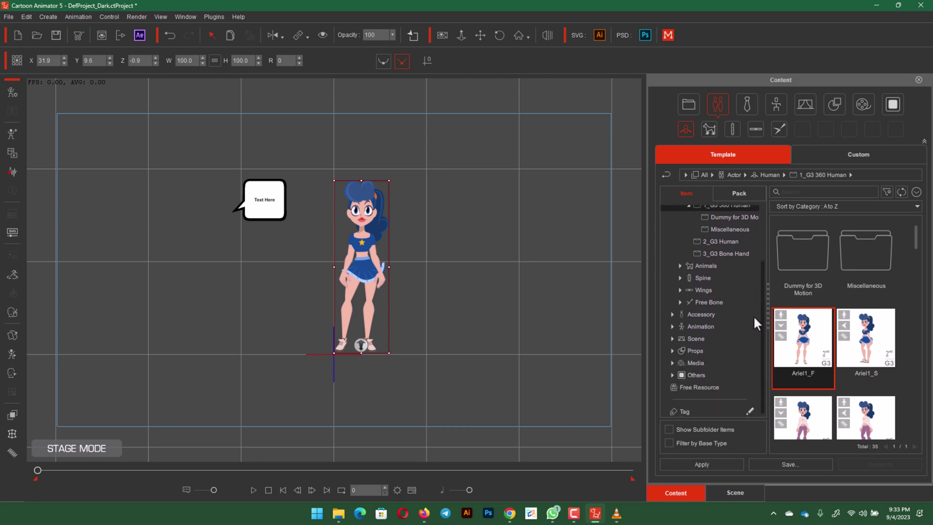
click(675, 350)
scroll(676, 353, down, 1)
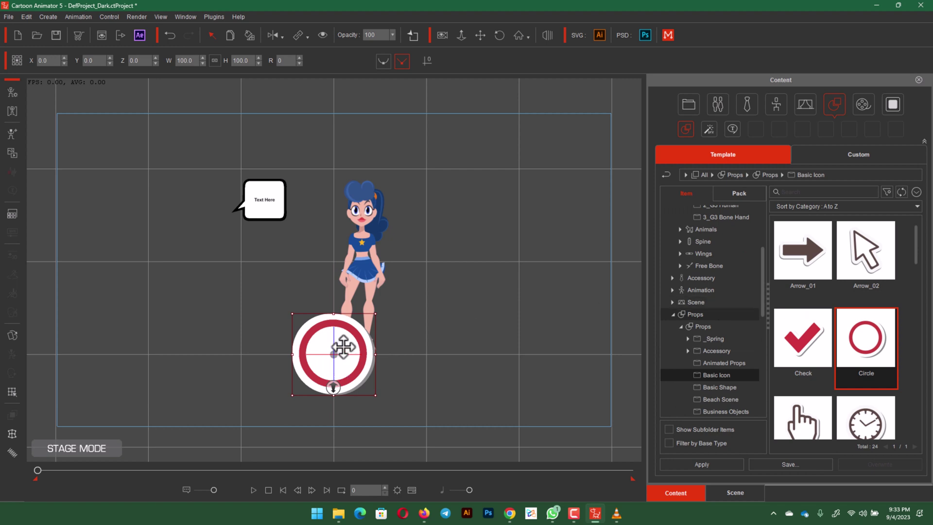
drag(223, 288, 160, 228)
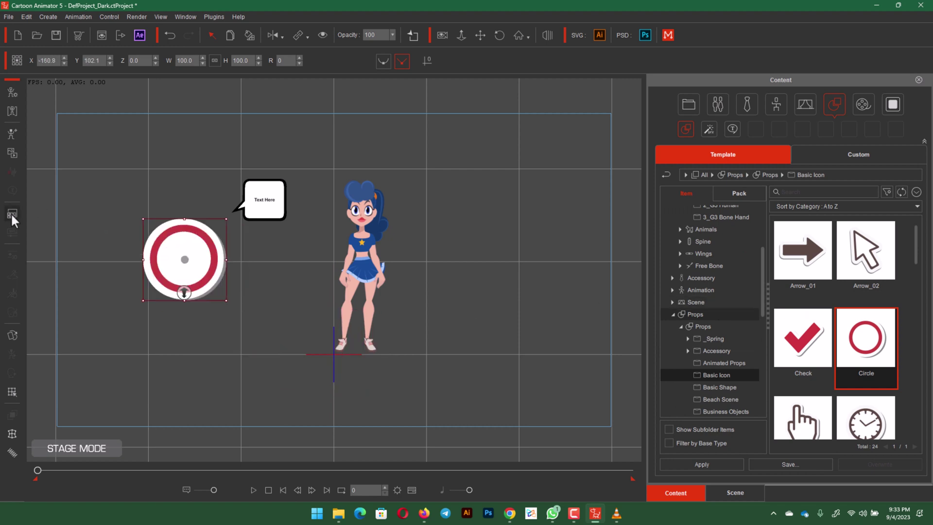
Step: View the Circle prop's Render Style settings and select the character on the stage
click(12, 214)
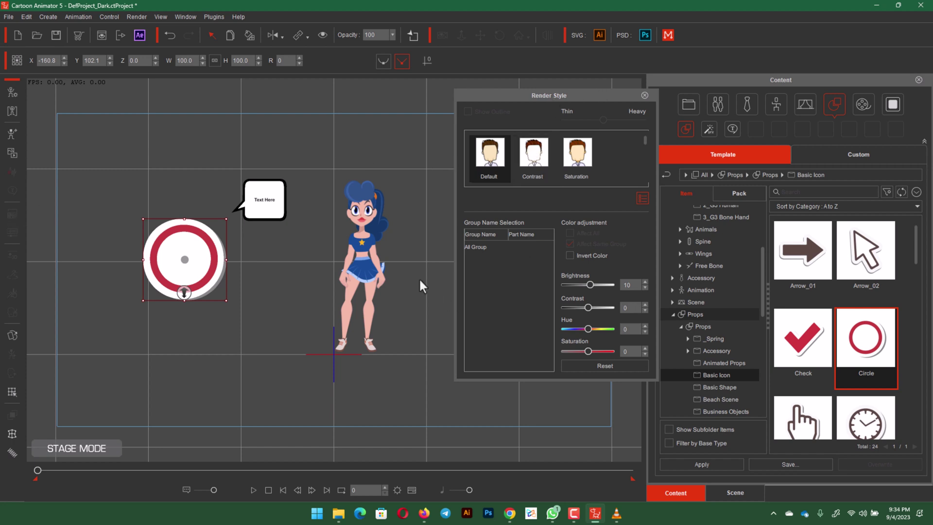
click(366, 233)
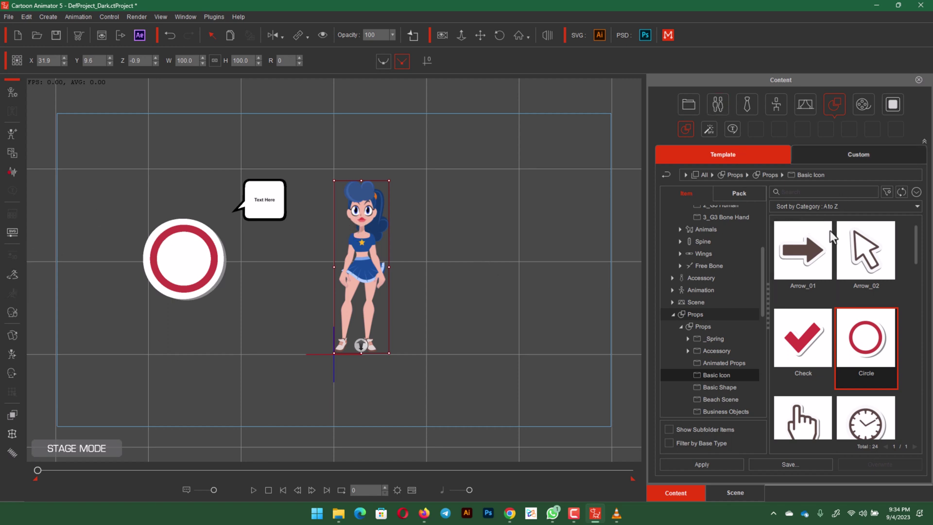
Step: View the scene's object list and return to the content library
click(725, 492)
click(677, 493)
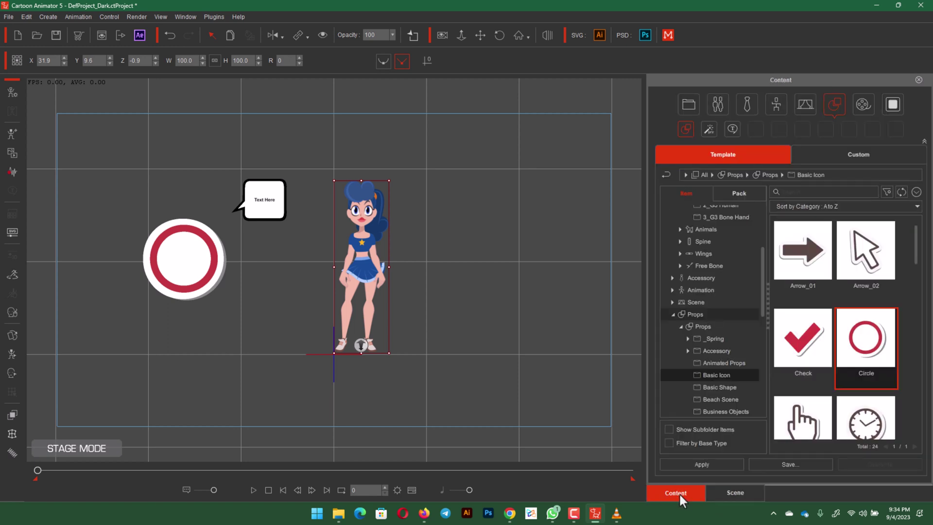
click(731, 493)
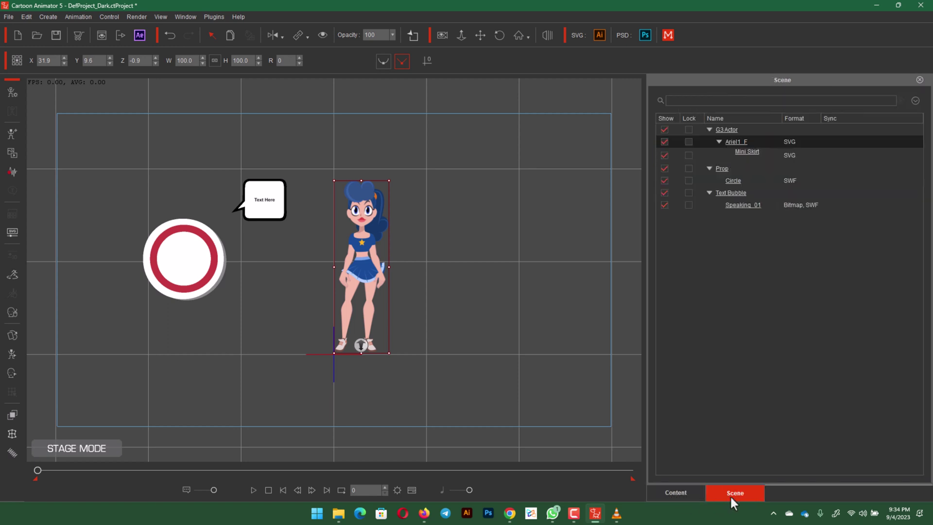
click(675, 493)
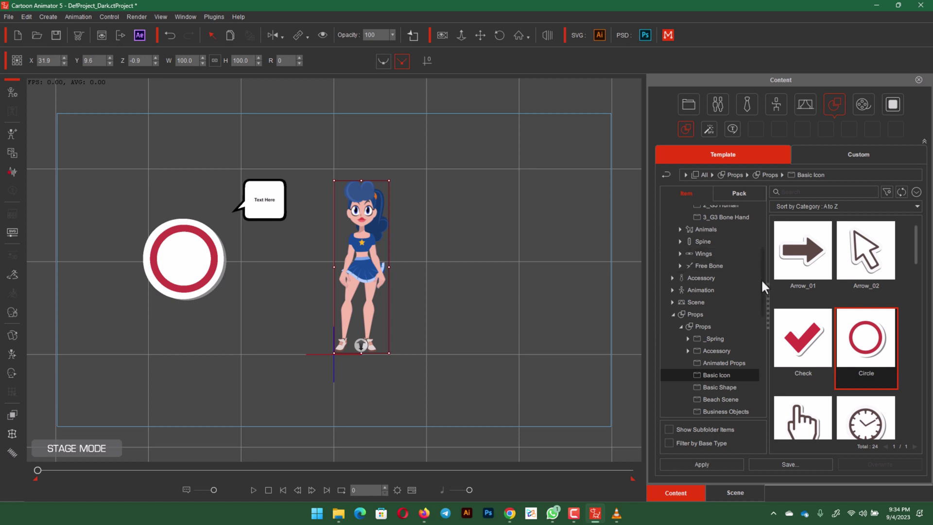
Step: Collapse the Actor, Props and Project folders in the template library tree
drag(761, 279, 765, 217)
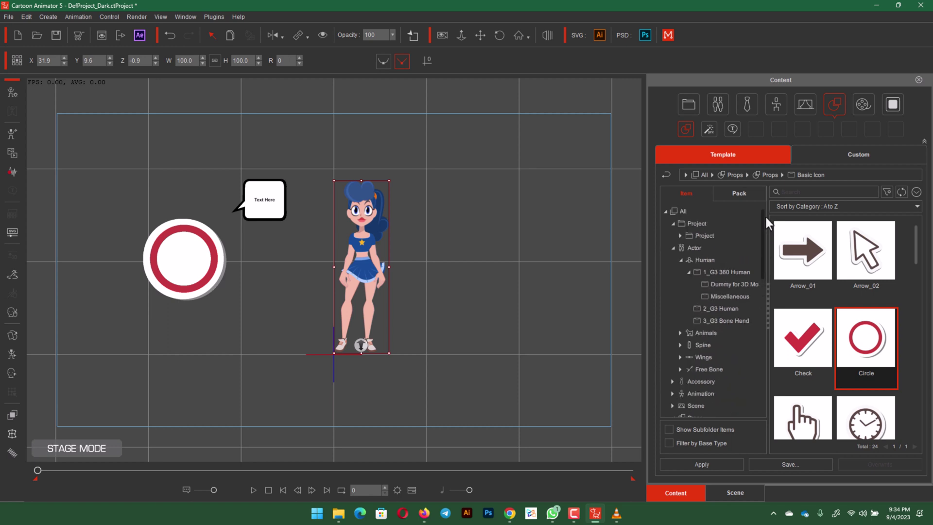
click(672, 248)
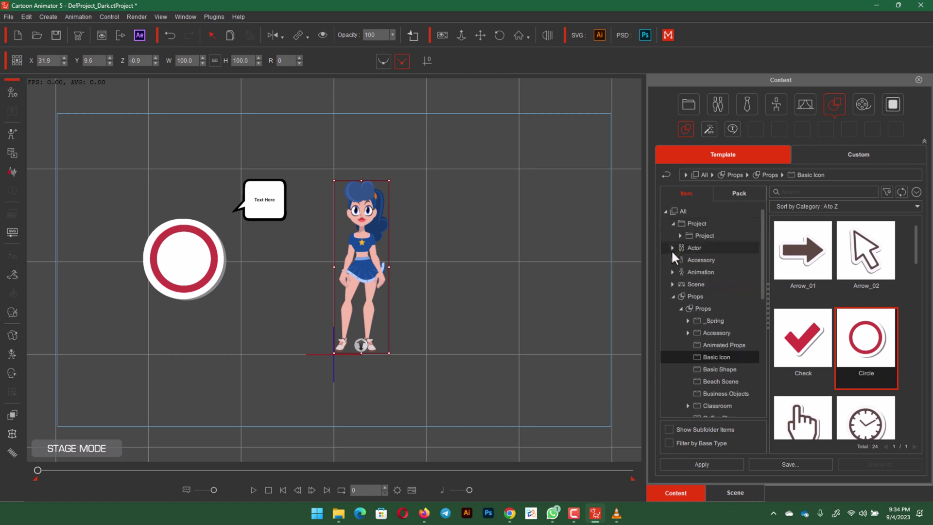
click(672, 296)
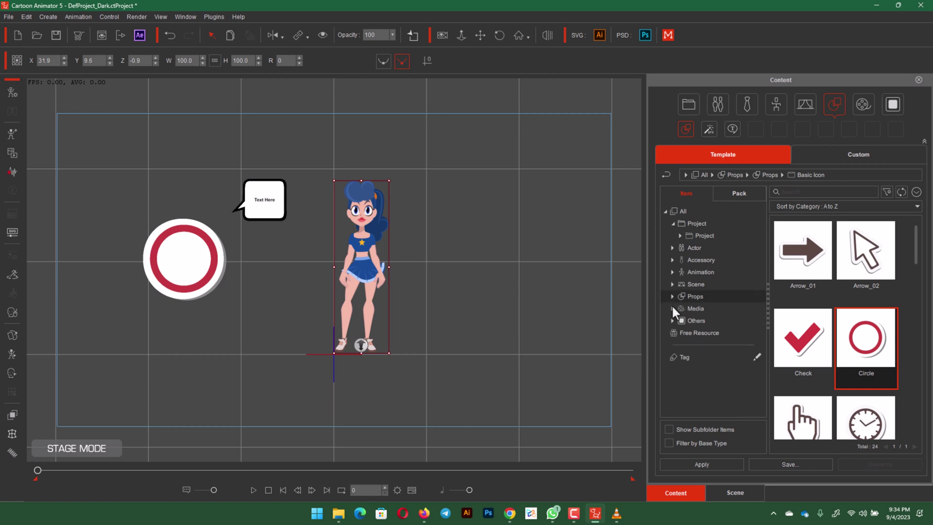
click(672, 223)
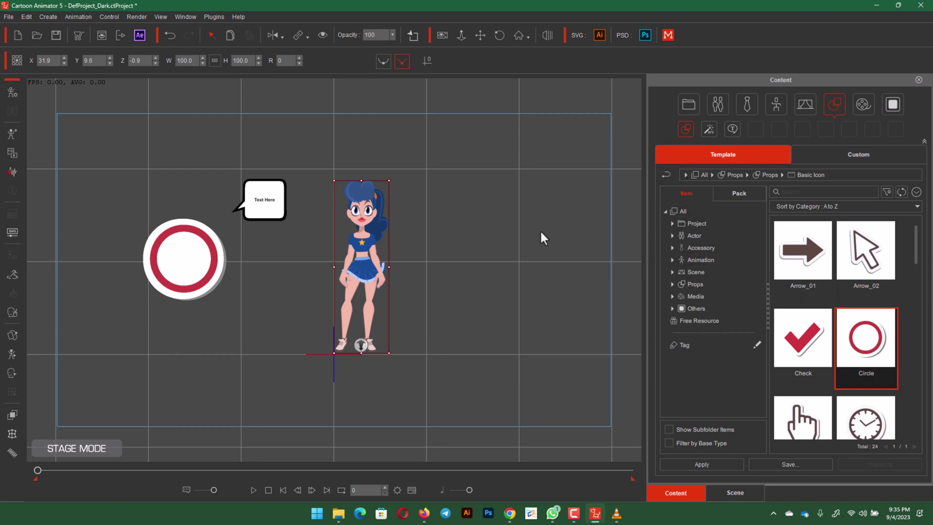
Step: View the Custom library and the template packs, and return to the template item list
click(880, 153)
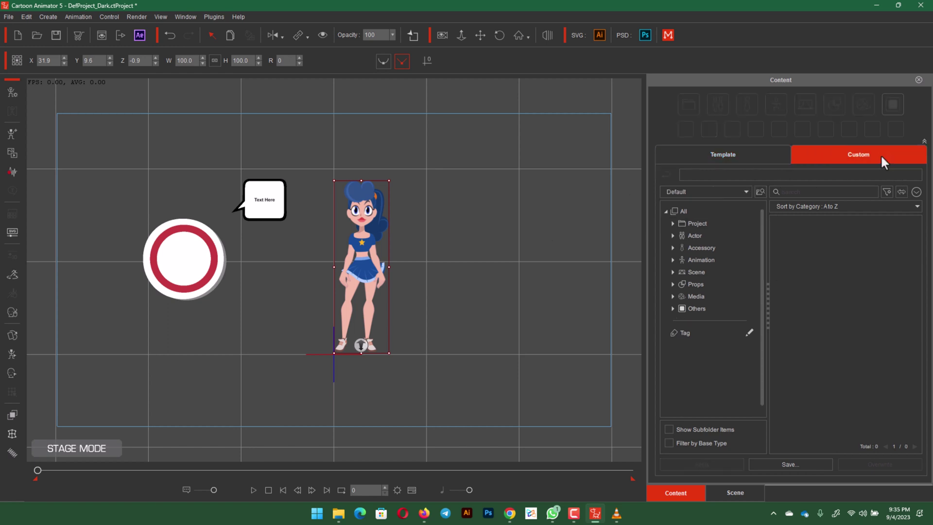
click(724, 153)
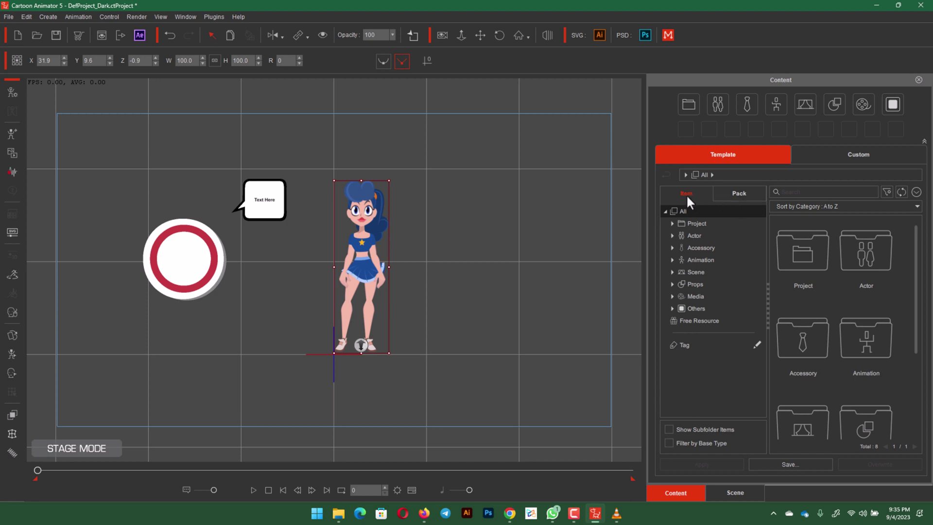
click(738, 193)
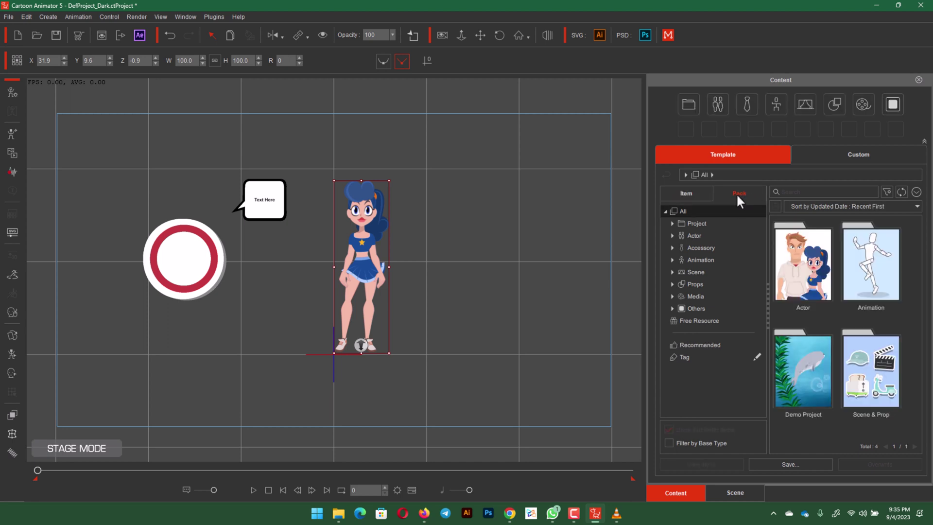
click(690, 190)
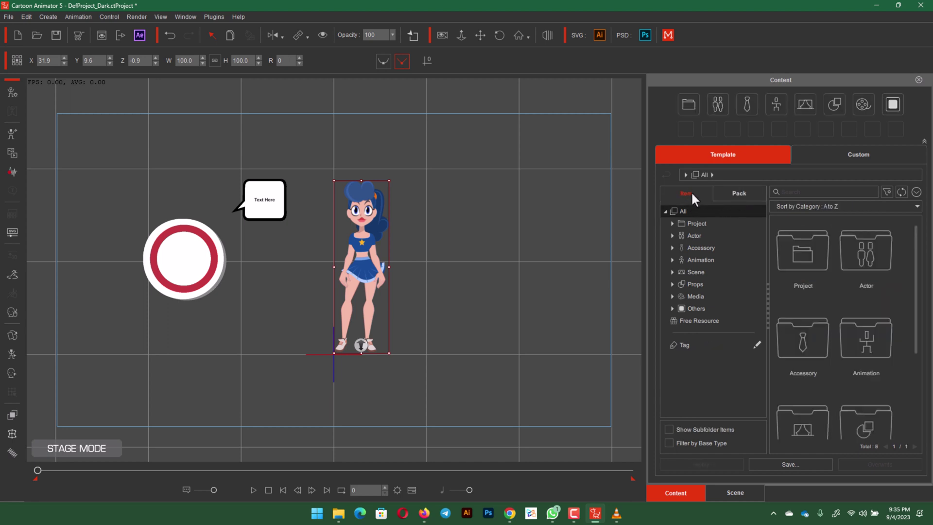
Step: Browse the Project templates, select Blank (4X3), and open the DEMO folder
click(672, 223)
click(687, 234)
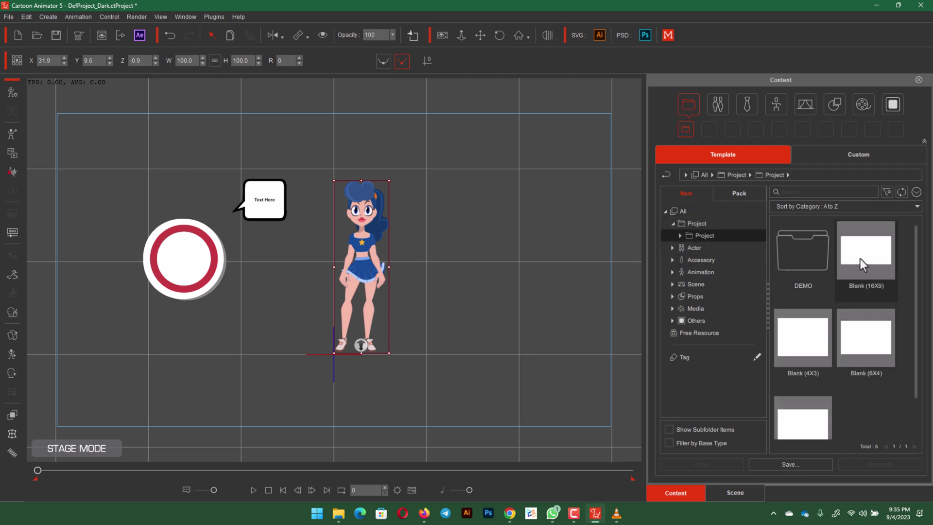
click(801, 345)
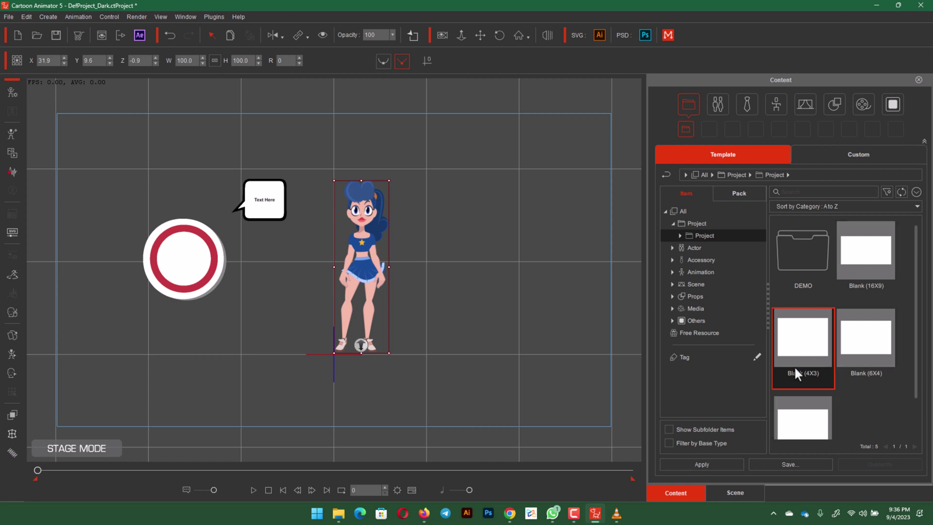
click(803, 250)
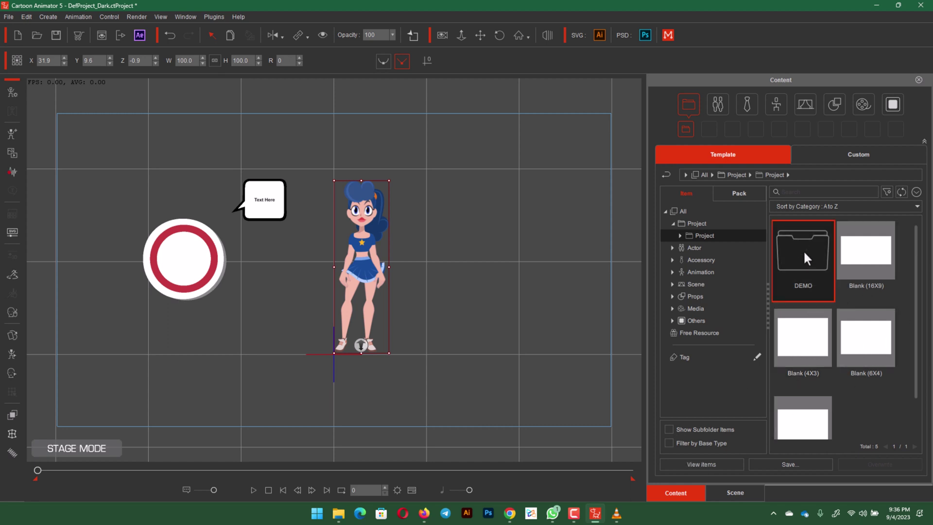
double_click(802, 250)
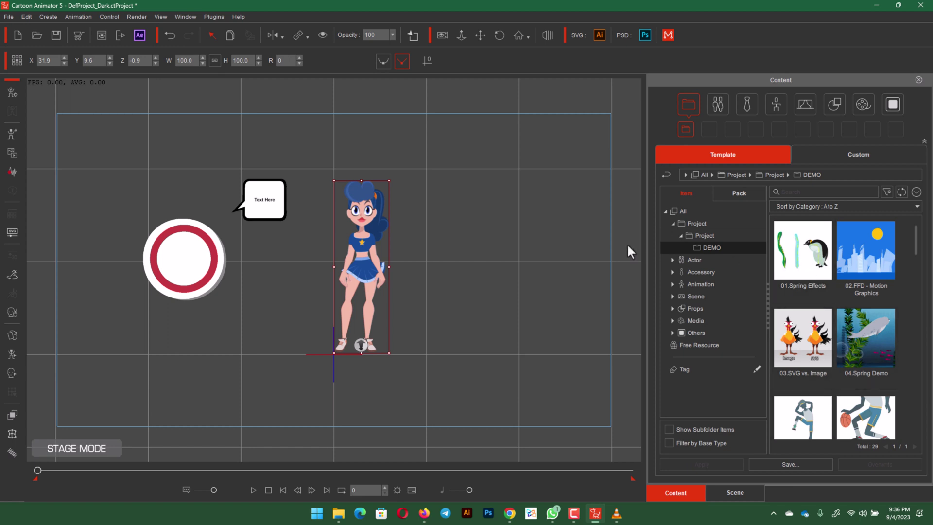
Step: Browse the Human actor templates and show the Dummy for 3D Motion folder in 1_G3 360 Human
click(672, 259)
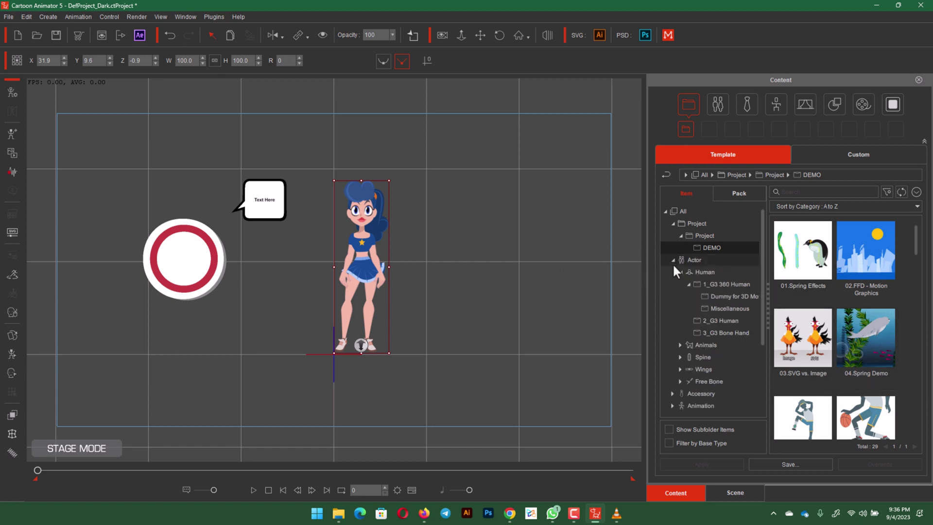
click(706, 273)
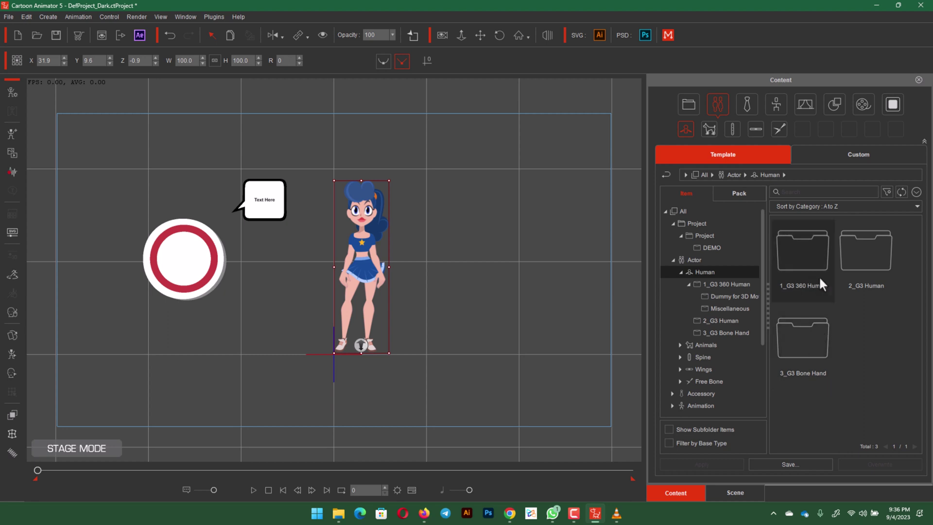
click(716, 296)
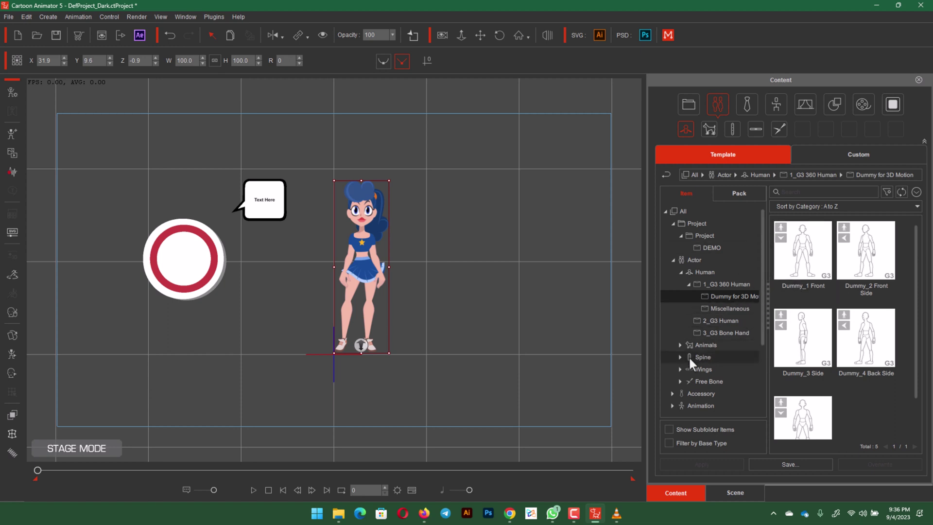
Step: Browse the Animals actor templates, open the G3 Animals folder, and collapse the Human folder
click(699, 342)
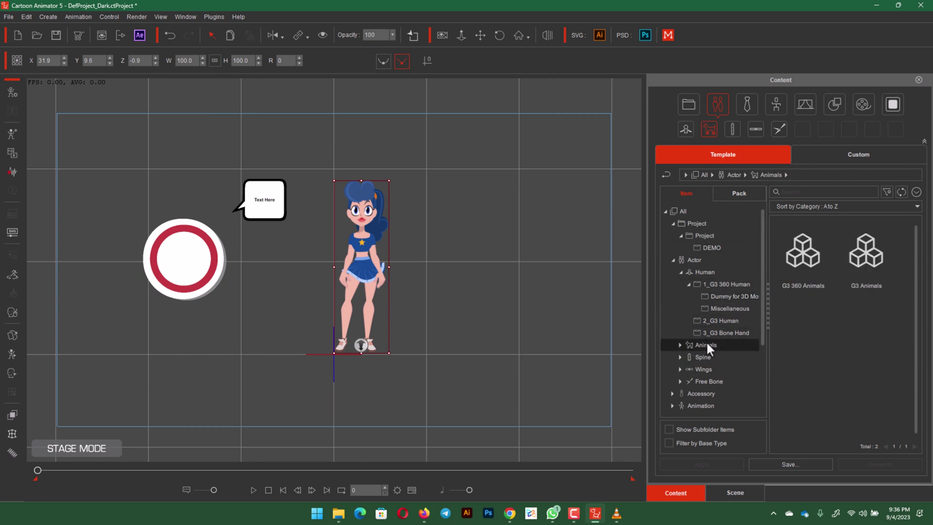
click(795, 261)
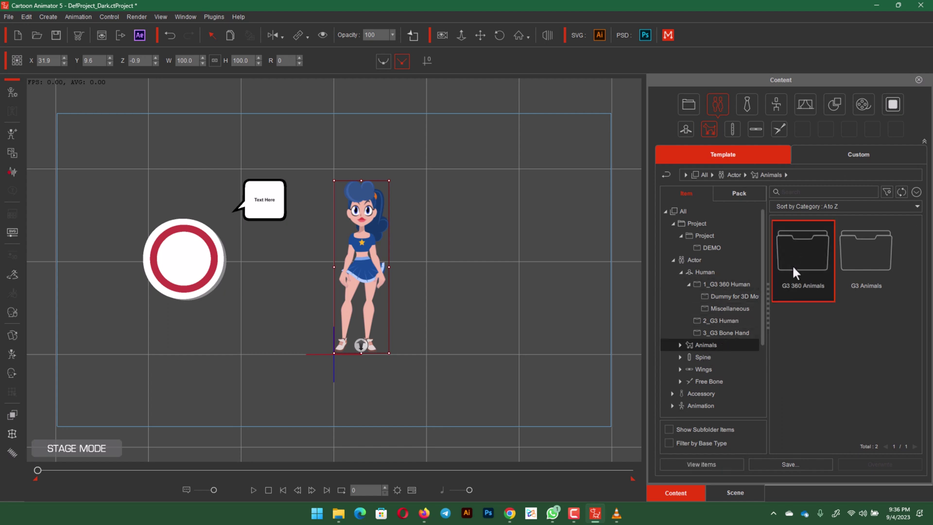
click(870, 263)
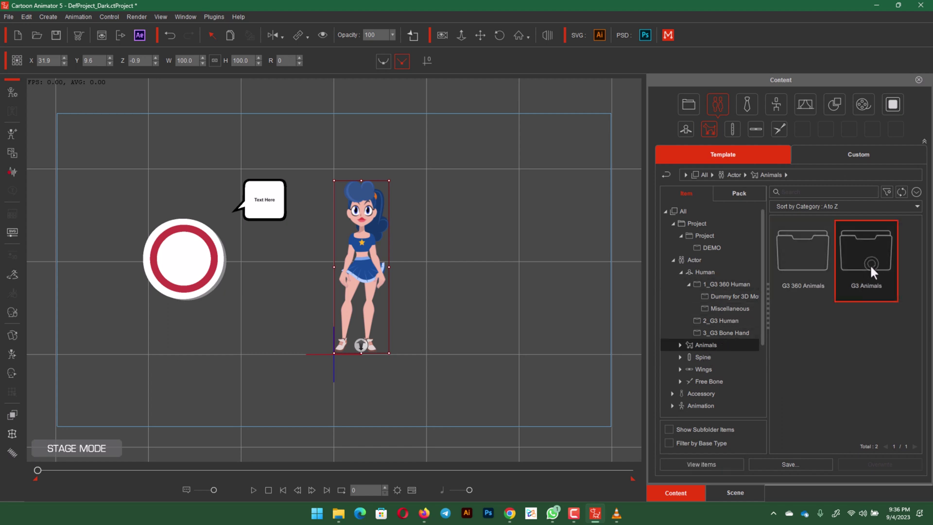
double_click(870, 264)
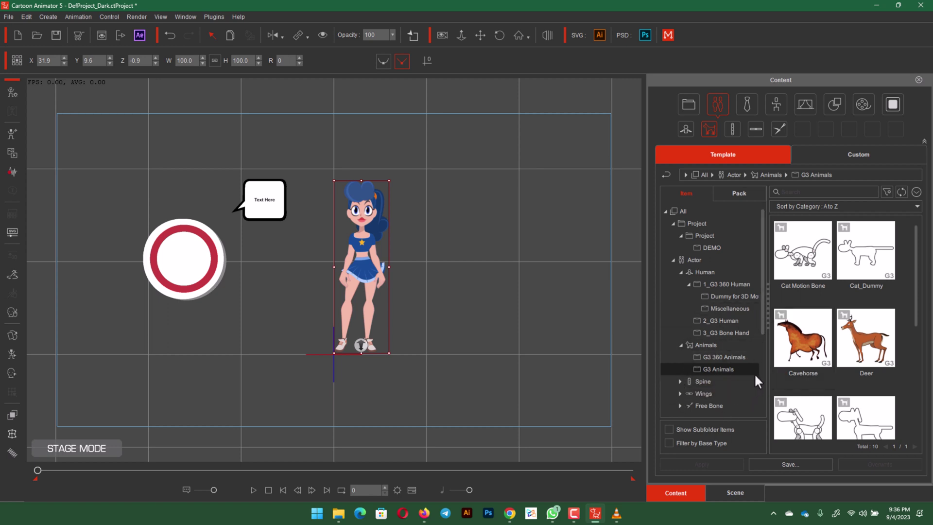
click(681, 272)
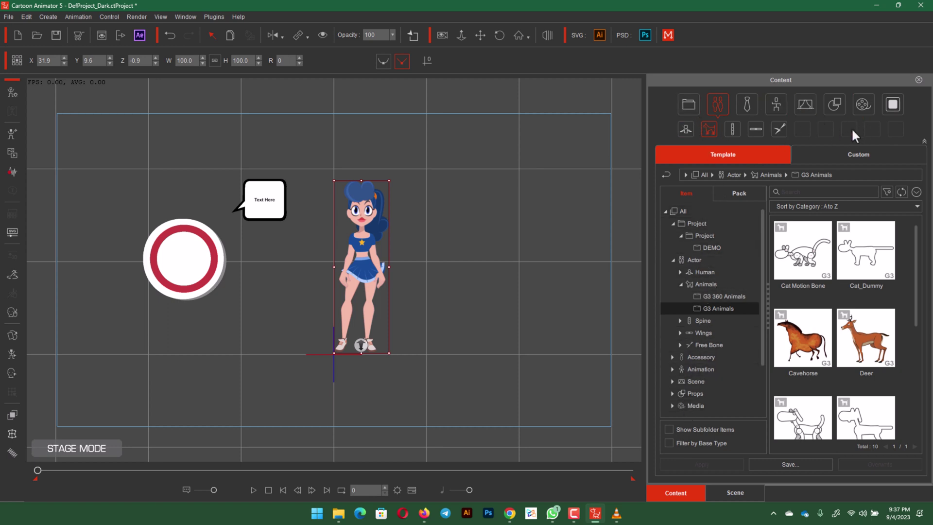
Step: Go through the Project, Actor, Accessory, Animation, Scene and Props template categories one after another
click(689, 110)
click(718, 108)
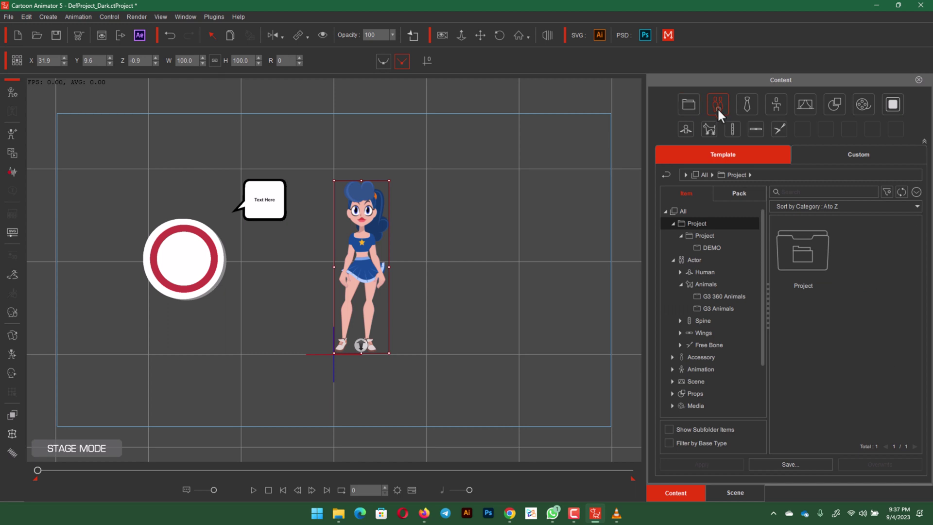
click(750, 108)
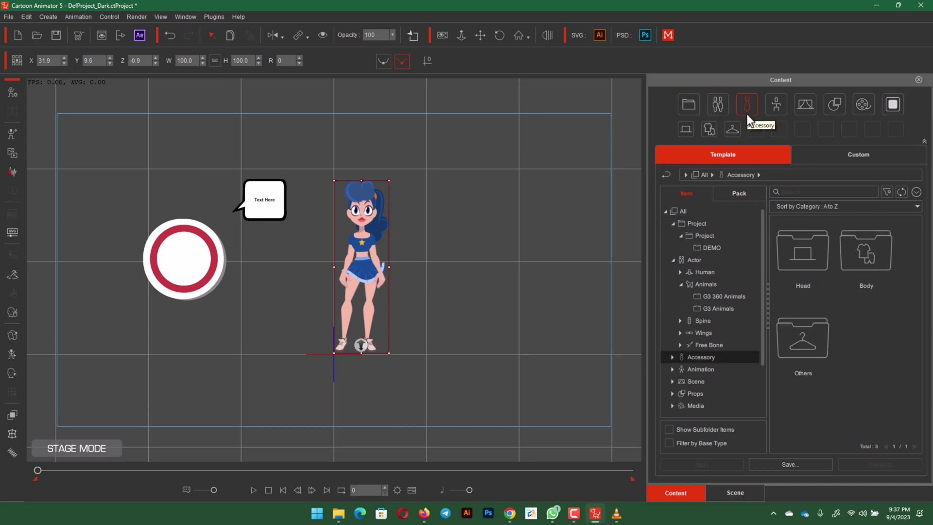
click(777, 110)
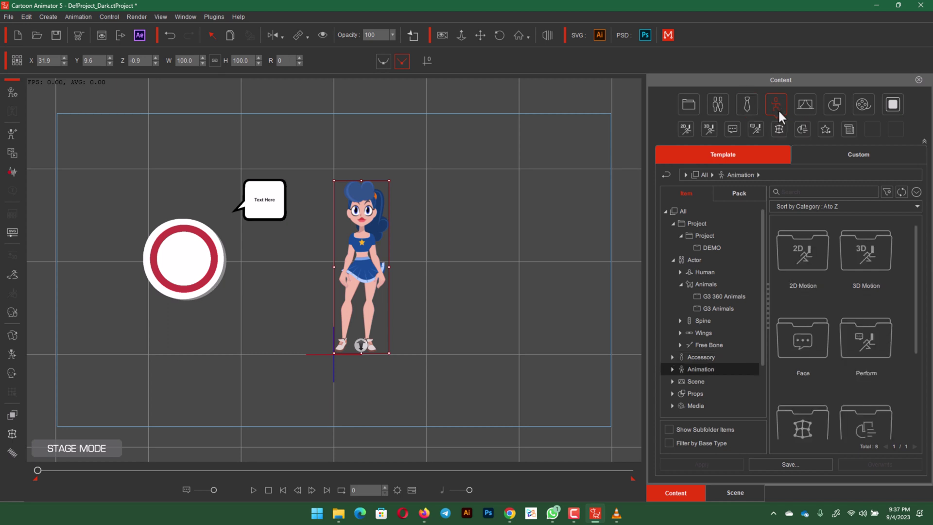
click(806, 108)
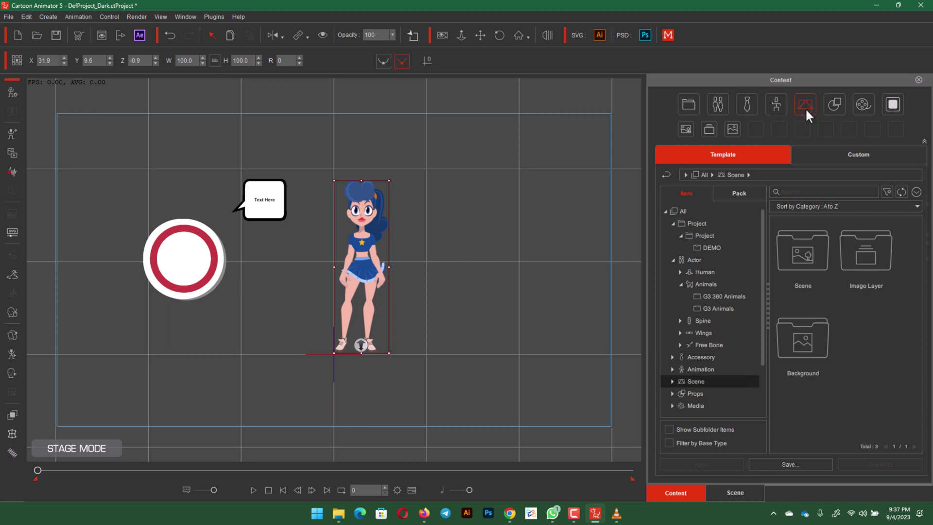
click(836, 108)
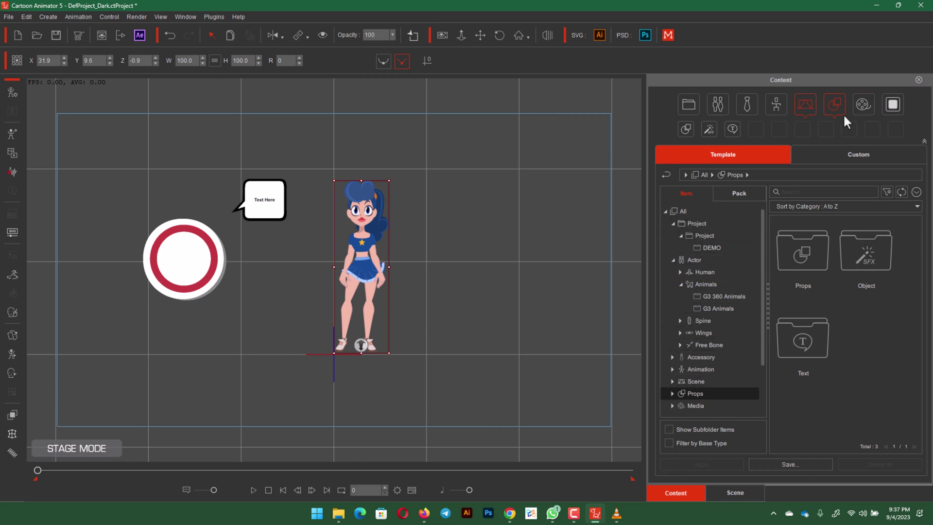
Step: Show all template packs, open the Actor pack, and look through its items
click(741, 192)
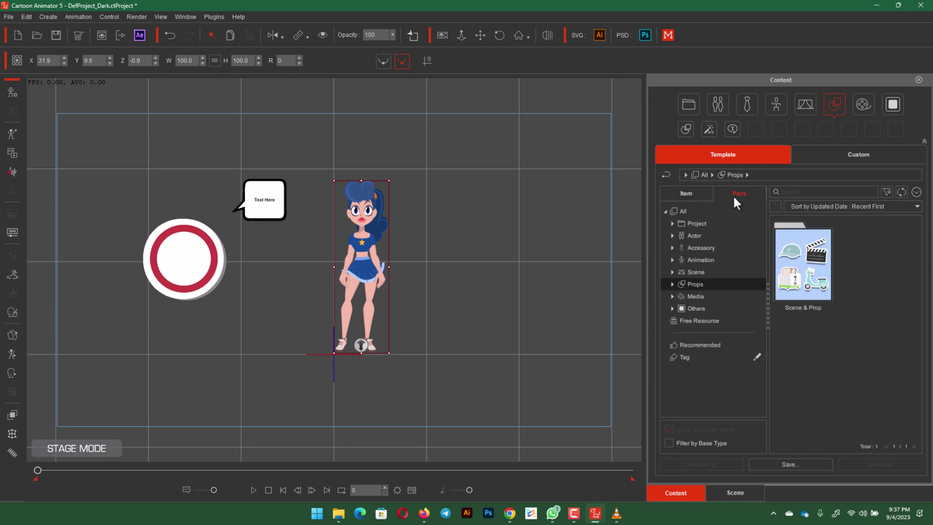
click(709, 212)
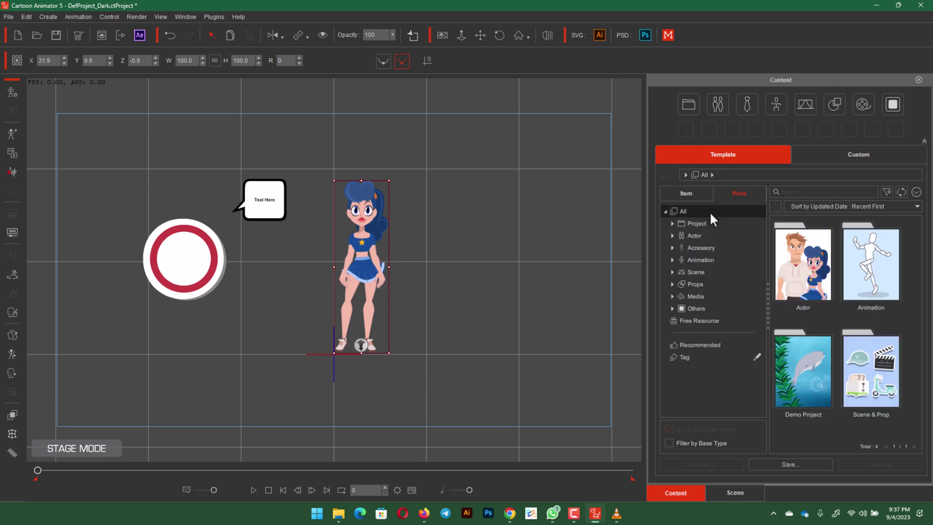
double_click(783, 284)
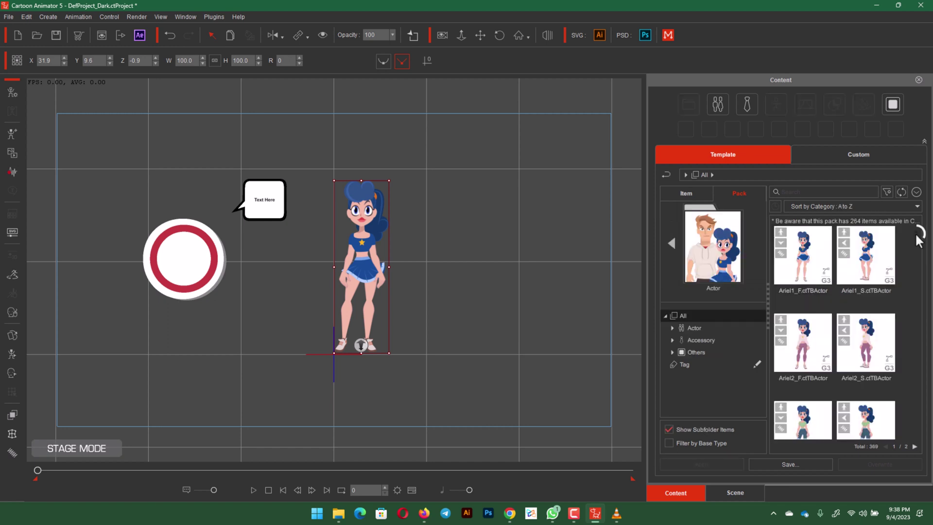
scroll(908, 261, down, 5)
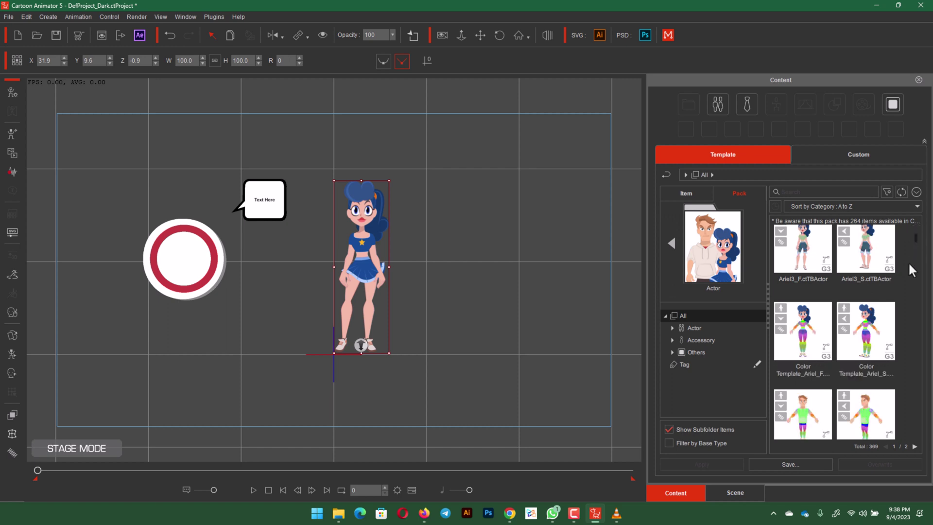
scroll(904, 311, down, 5)
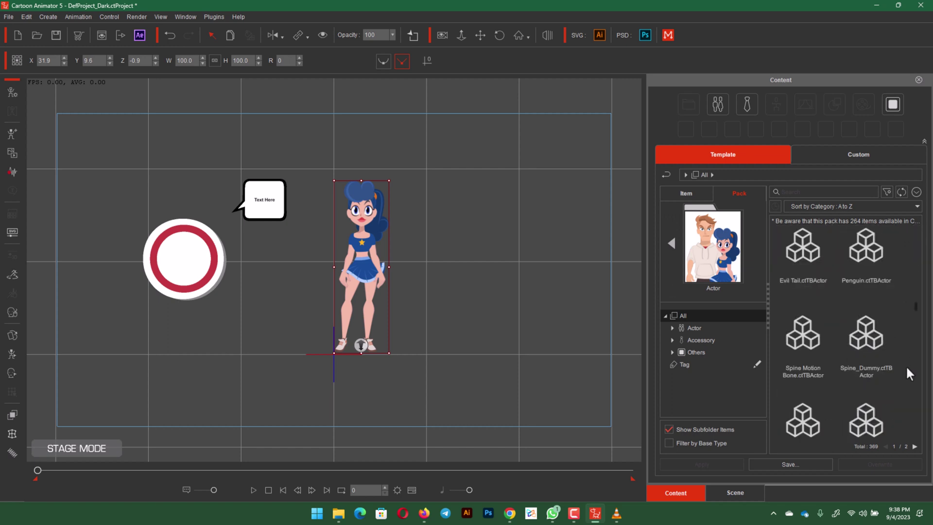
Step: Look through the remaining items of the Actor pack and return to the overview of all template packs
scroll(906, 444, down, 2)
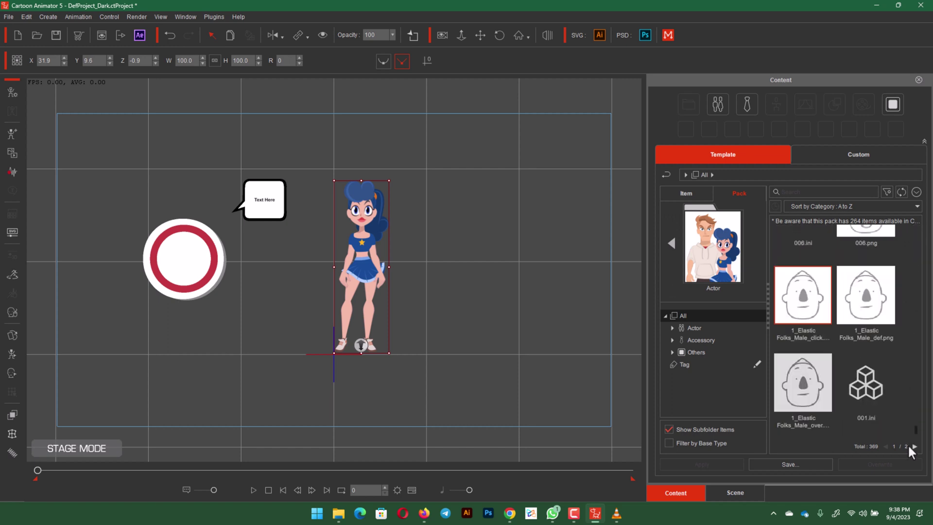
scroll(907, 444, down, 2)
scroll(850, 292, up, 14)
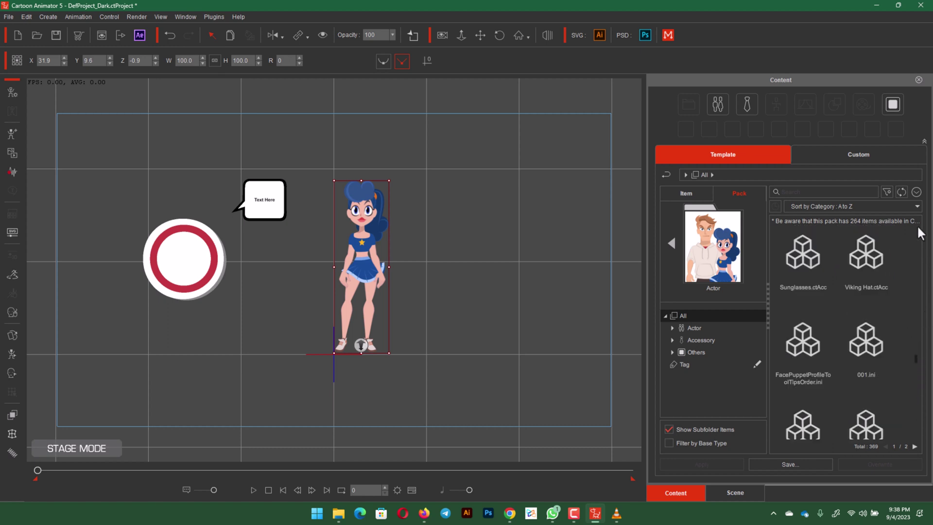
click(670, 243)
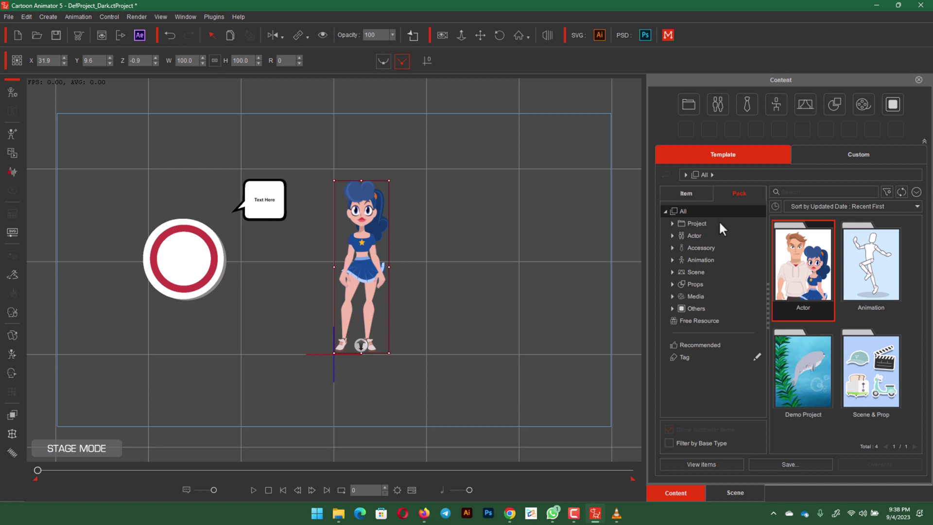
Step: Open the Animation template pack and look through its motion items
click(877, 269)
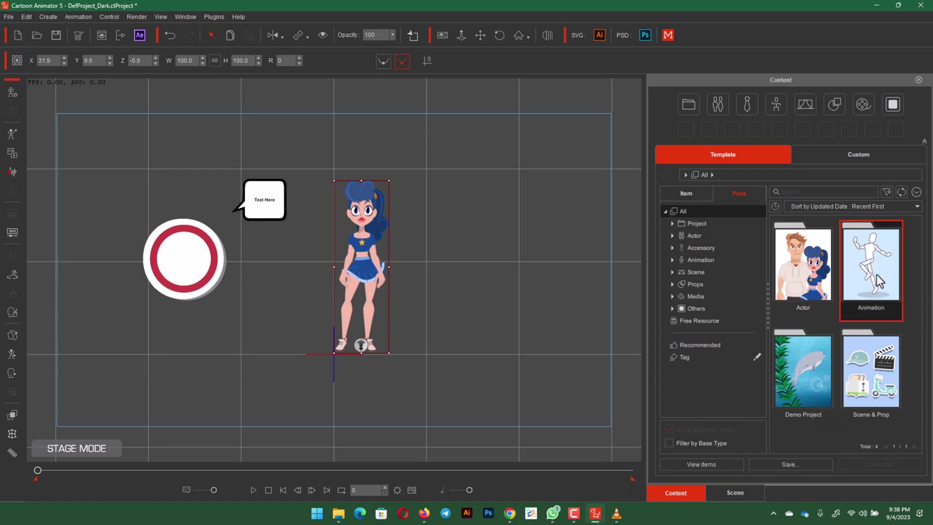
double_click(877, 275)
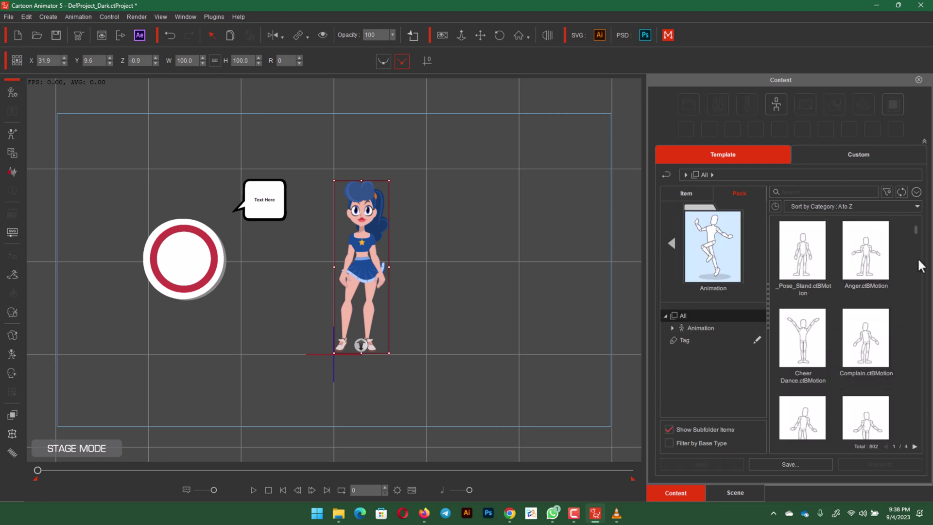
scroll(912, 257, down, 5)
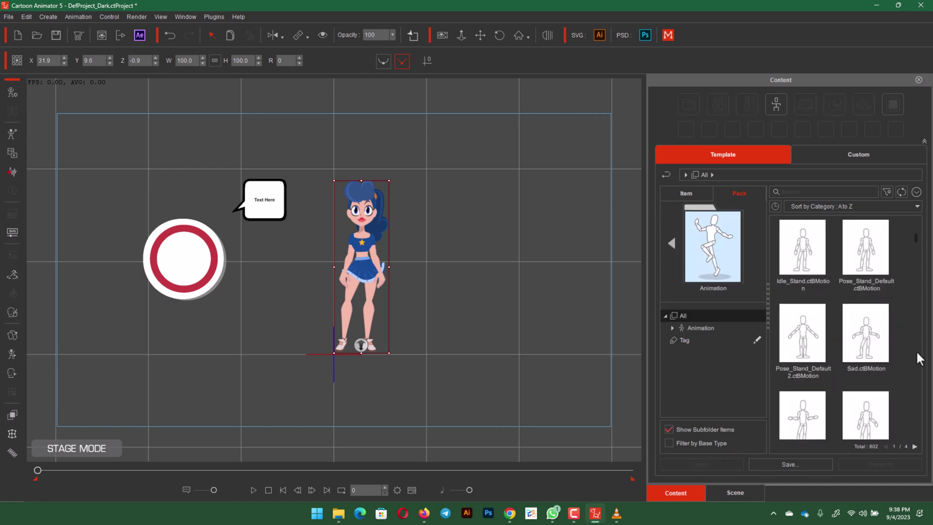
scroll(911, 391, down, 5)
scroll(912, 436, down, 5)
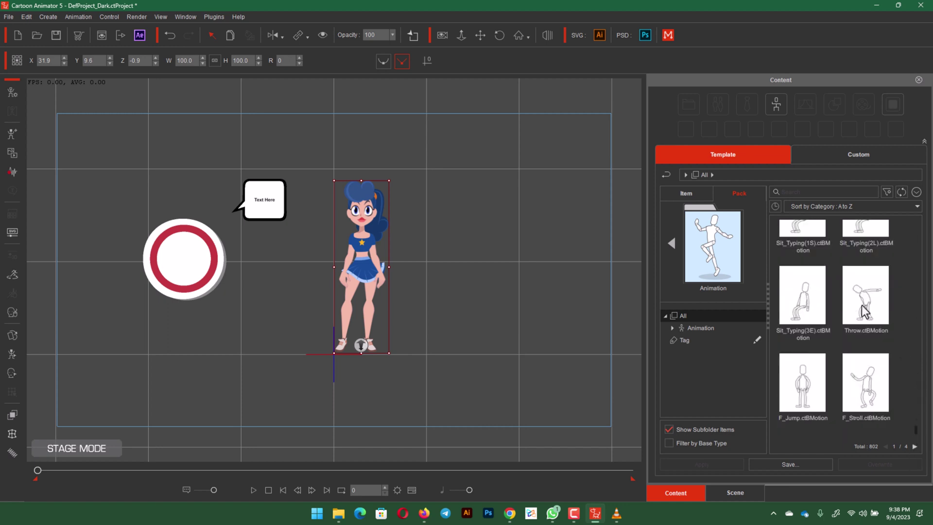
scroll(825, 315, up, 15)
Step: Compare the templates' item view with the pack view, then leave the Animation pack for the overview of all packs
click(685, 193)
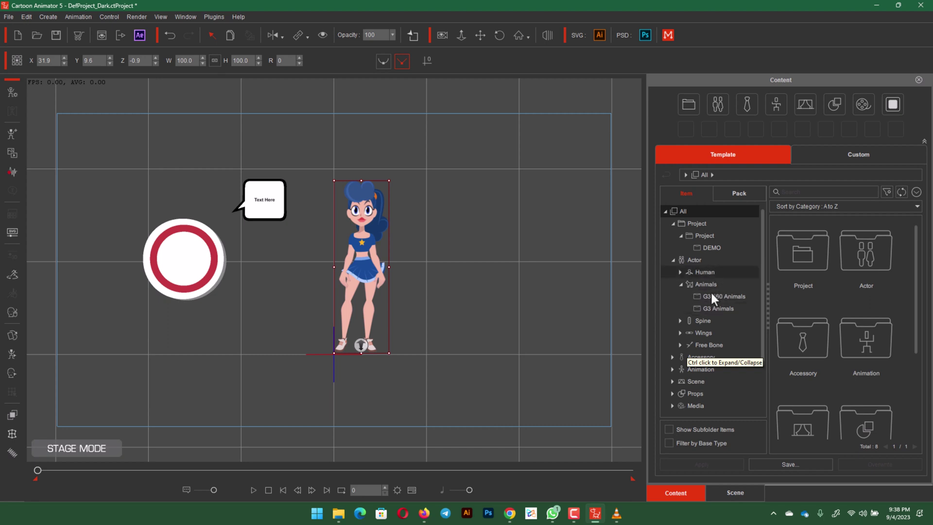
click(736, 197)
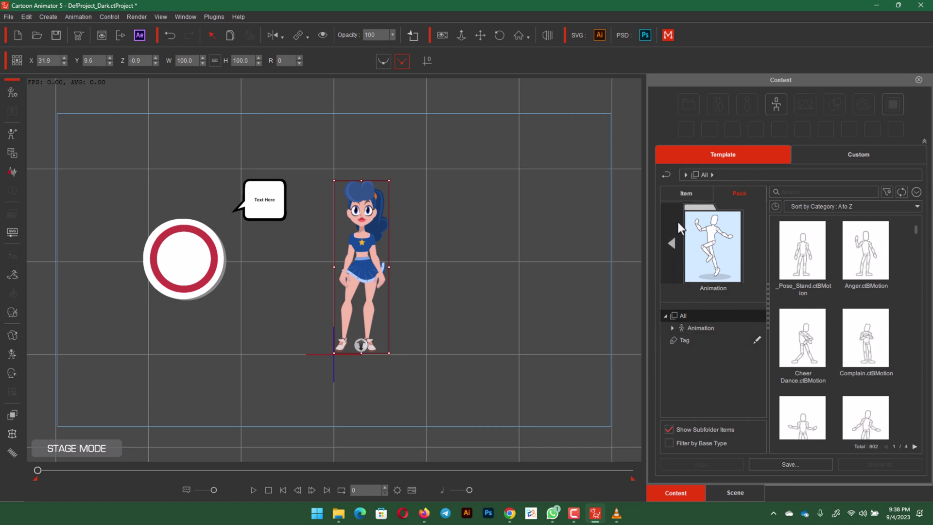
click(672, 243)
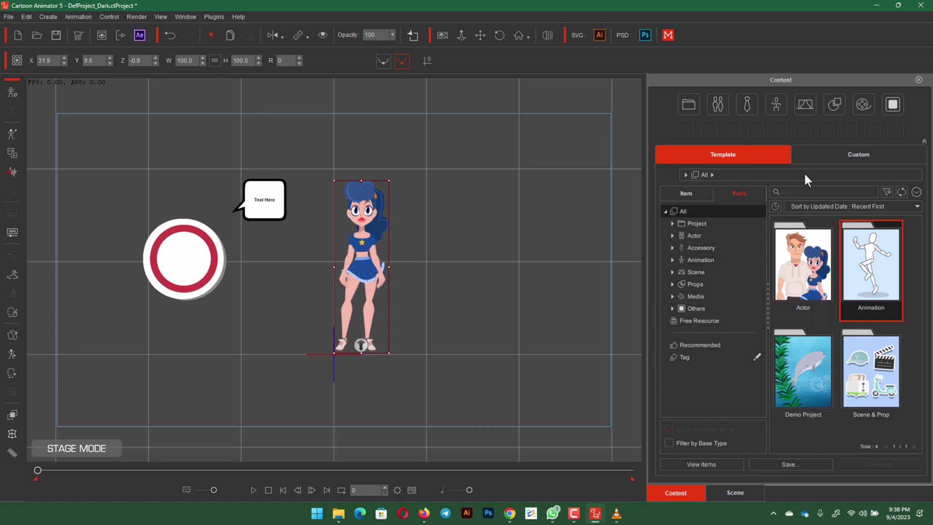
Step: Show the custom content library and view the save options for the selected character, cancelling without saving
click(863, 155)
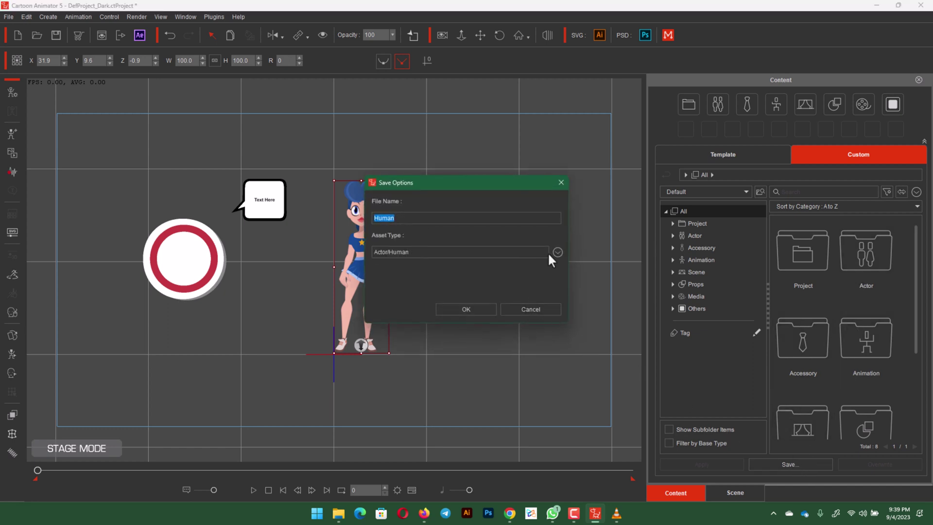
click(535, 309)
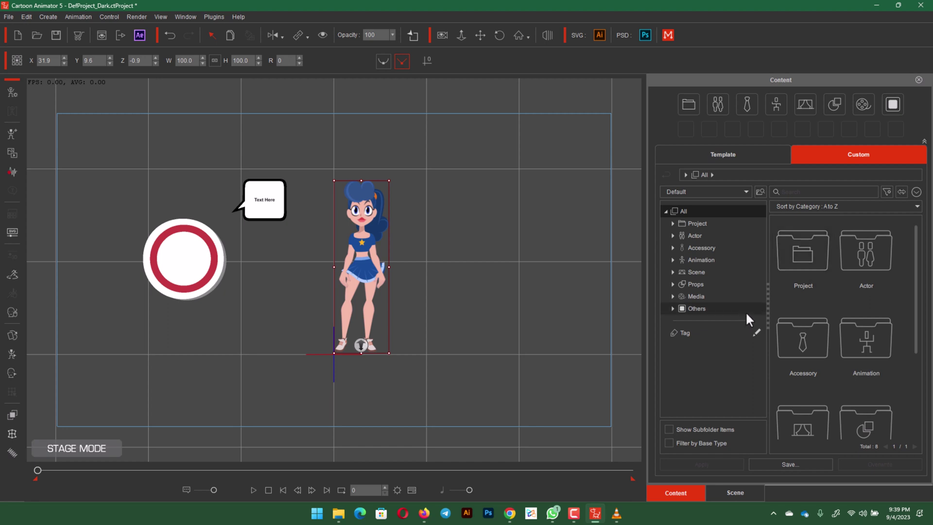
Step: View the scene's object list of actors, props and text bubbles, and return to the custom content library
click(729, 489)
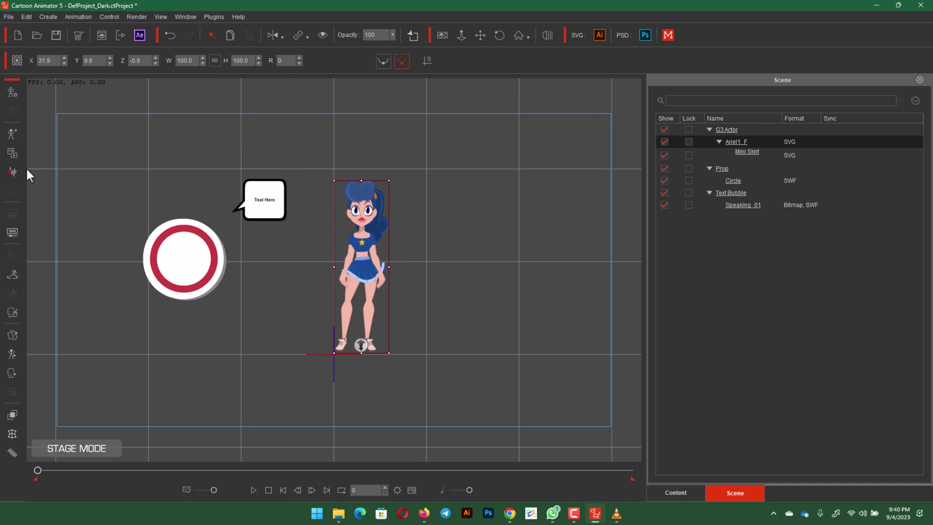
click(681, 492)
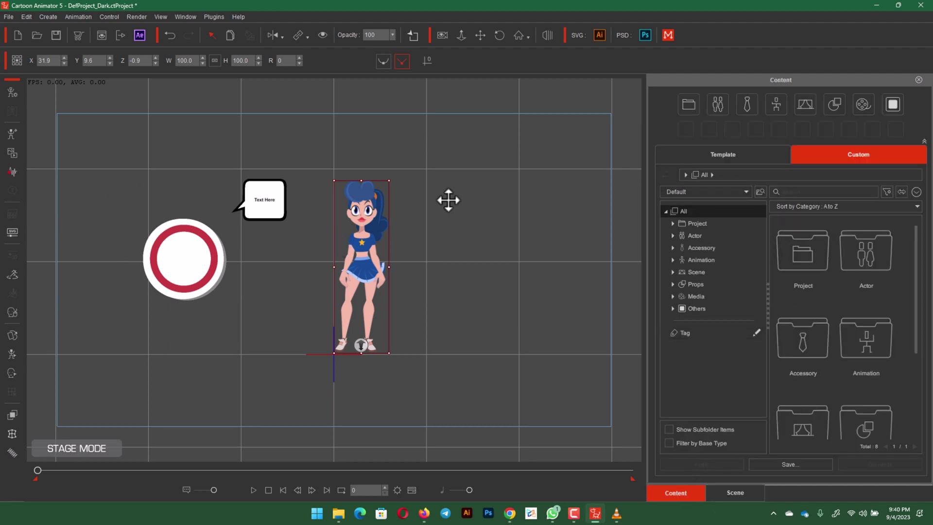